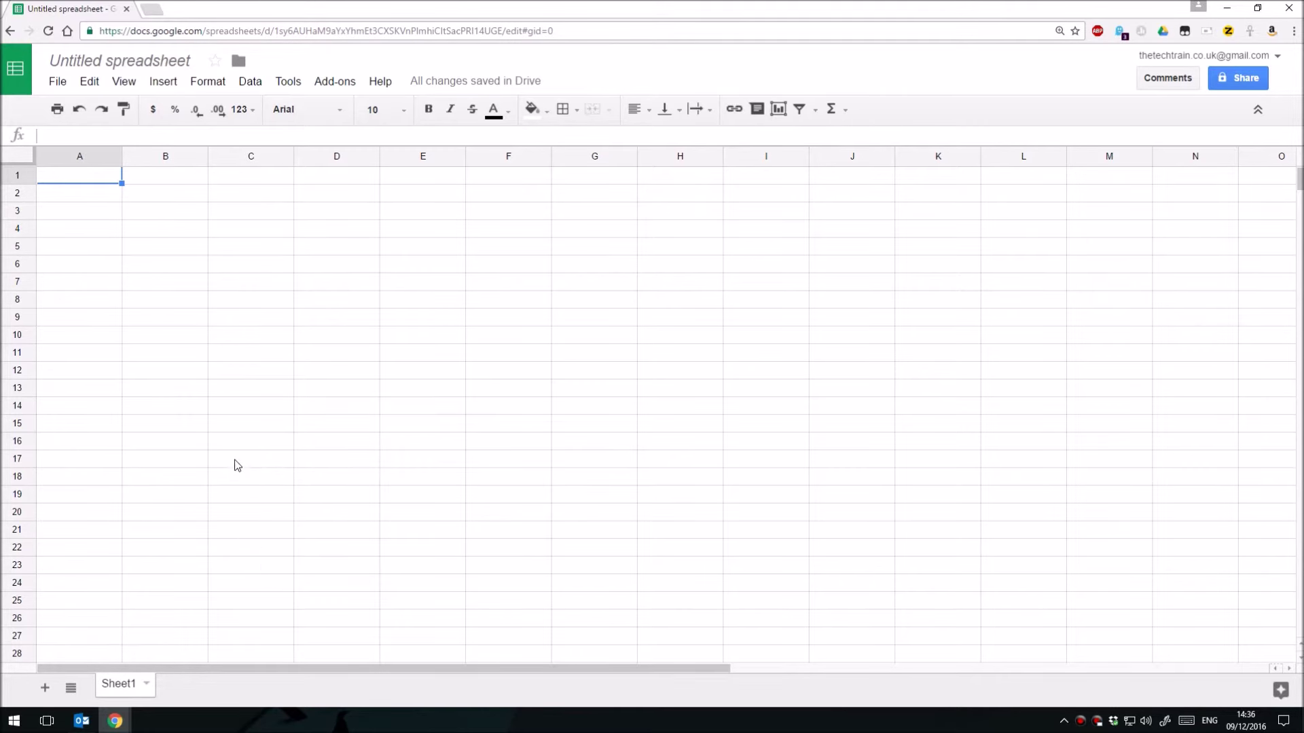
# Search the Google Sheets add-on store for 'random'.
pyautogui.click(98, 179)
pyautogui.click(334, 82)
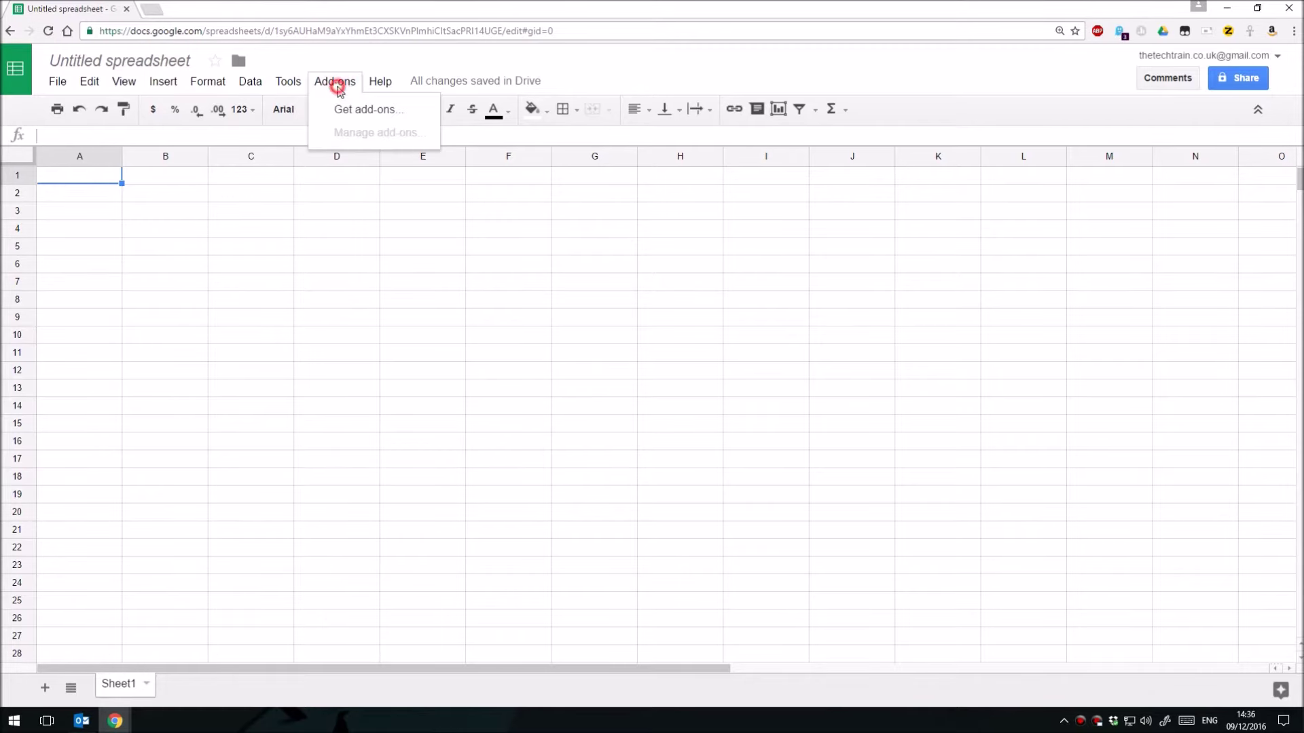
pyautogui.click(355, 109)
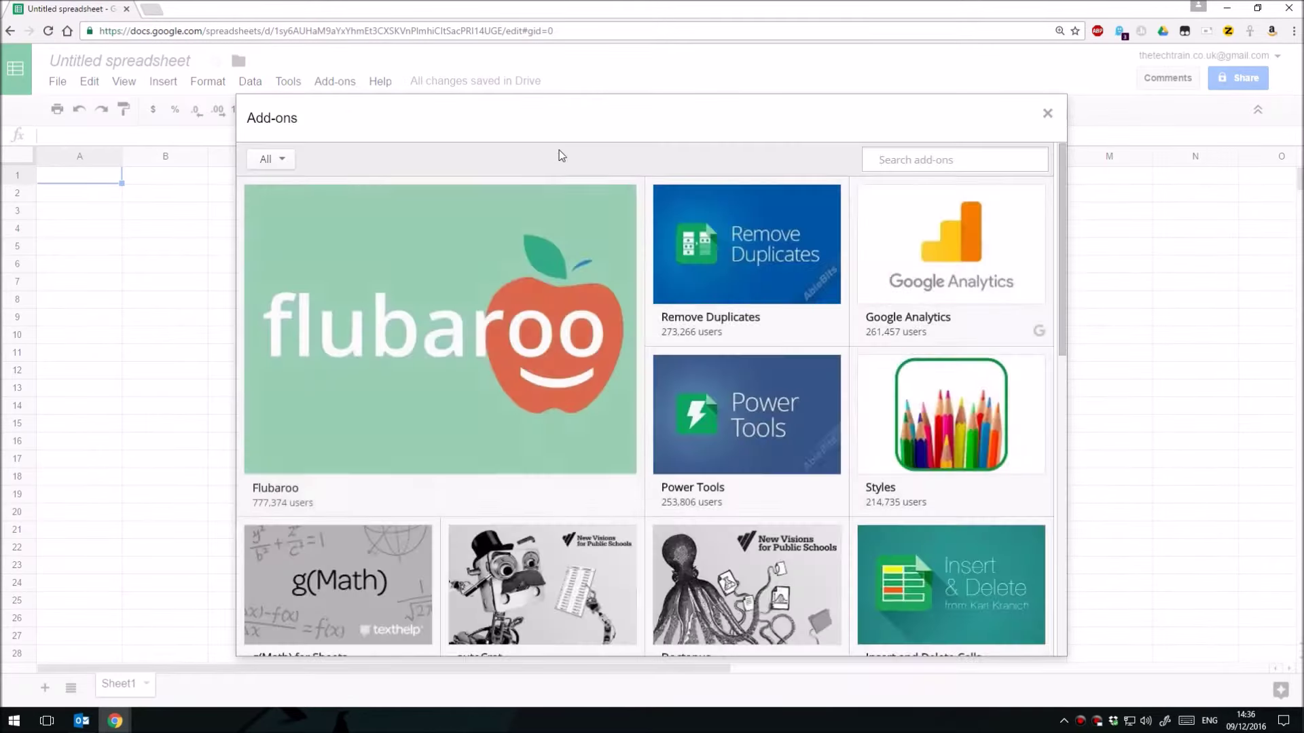
pyautogui.click(888, 159)
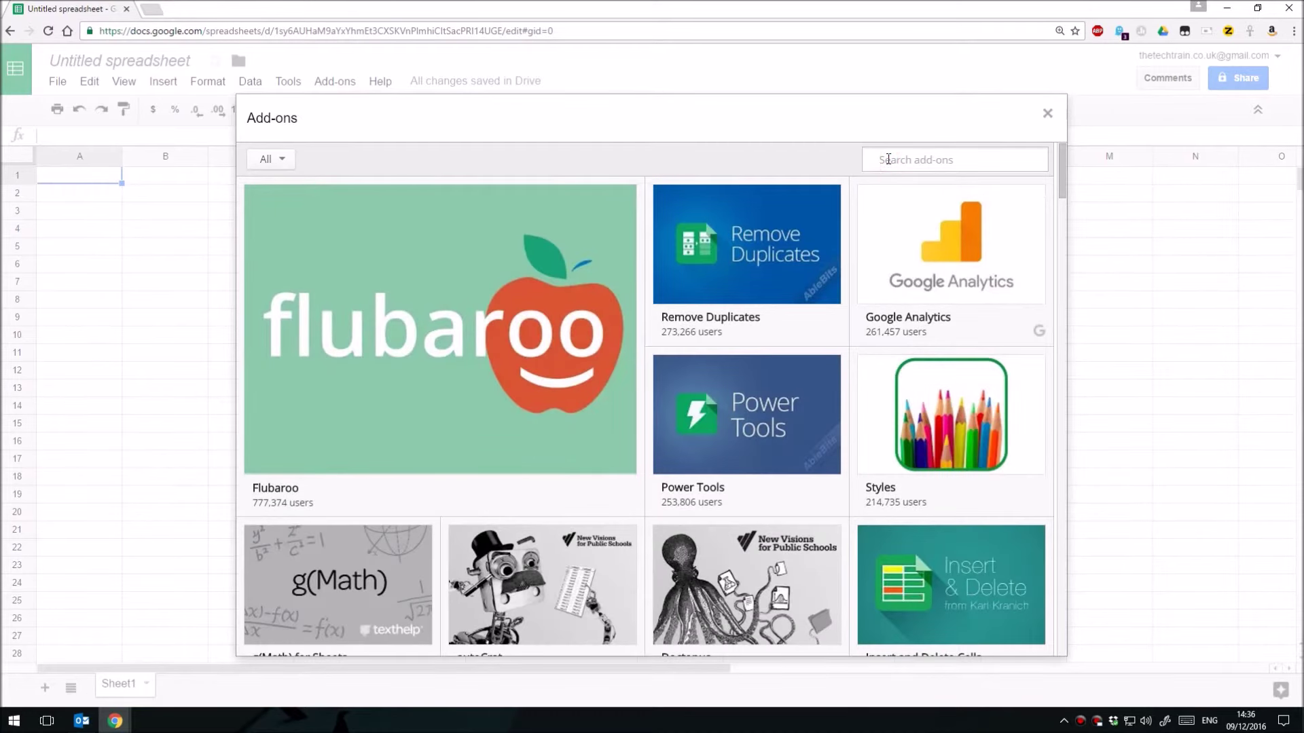
pyautogui.write('random')
pyautogui.press('Return')
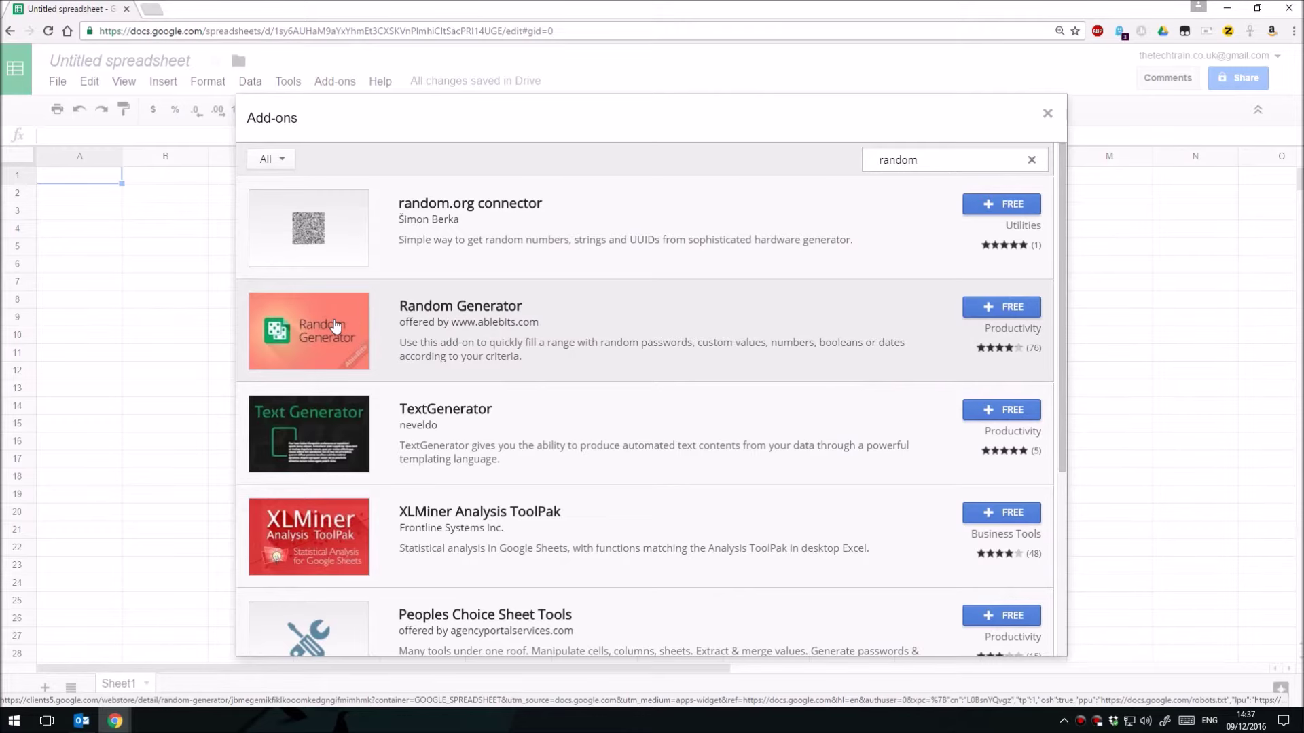
# Install the free Random Generator add-on, grant it access, and dismiss the getting-started tip.
pyautogui.click(1009, 307)
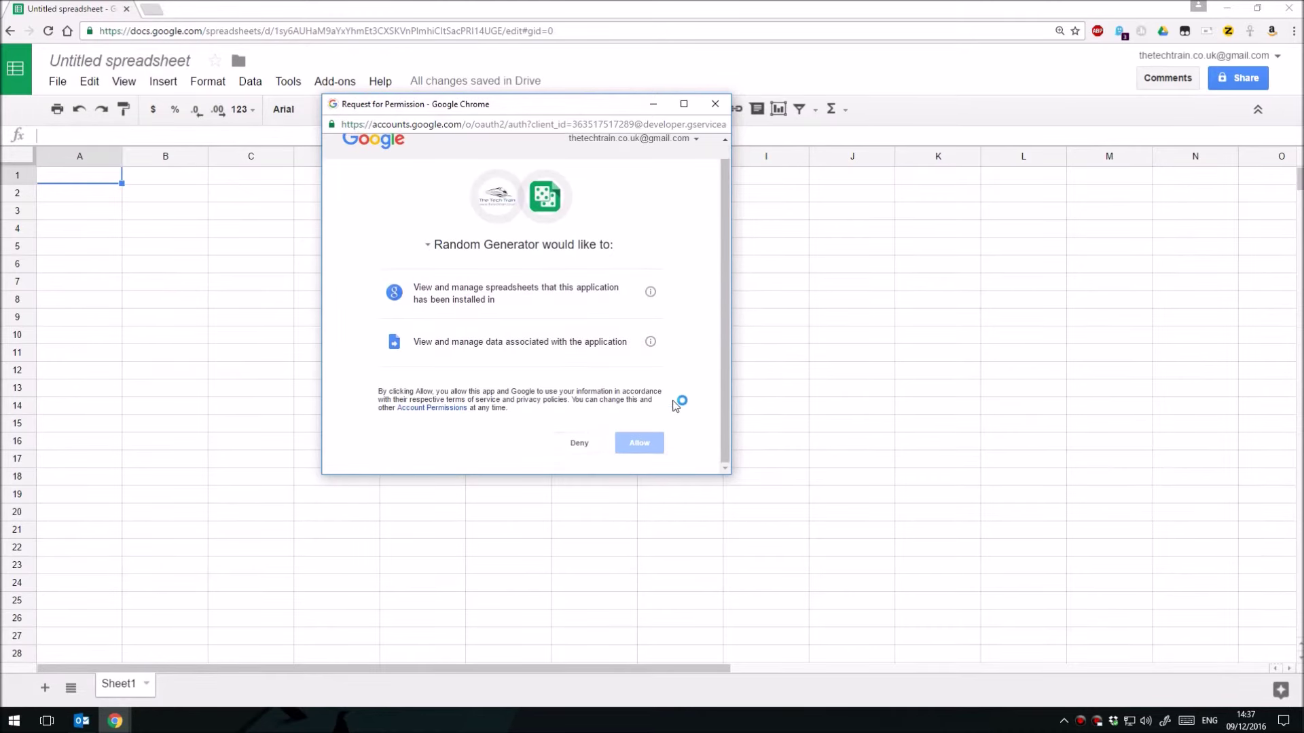
pyautogui.click(641, 443)
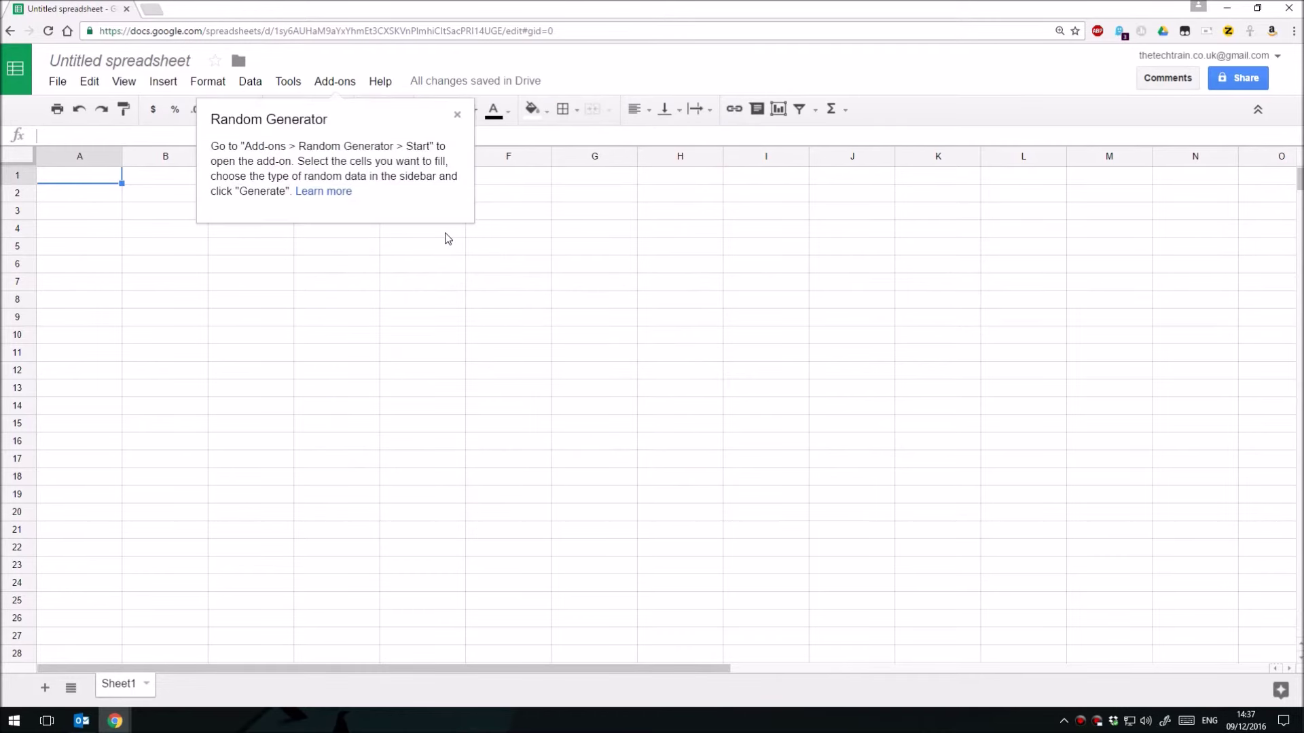
pyautogui.click(455, 112)
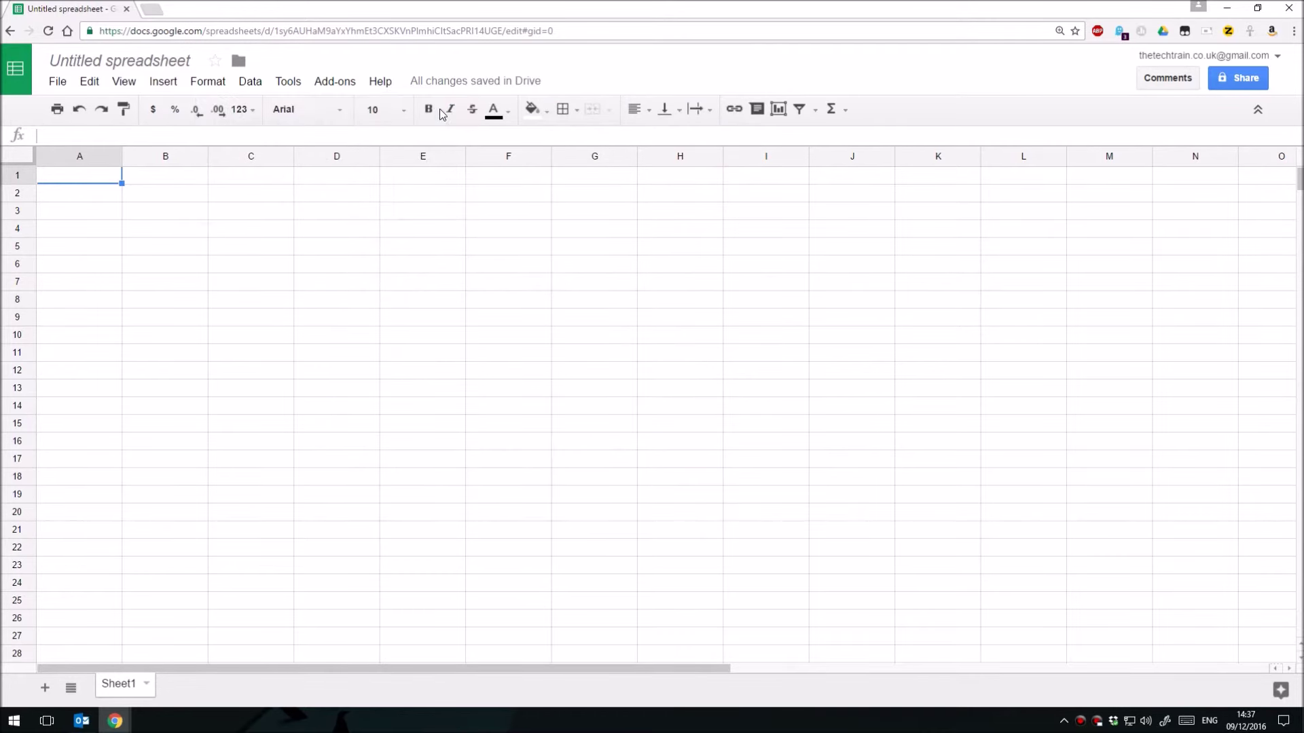
# Launch Random Generator and set the integer range from 50 to 500.
pyautogui.click(336, 83)
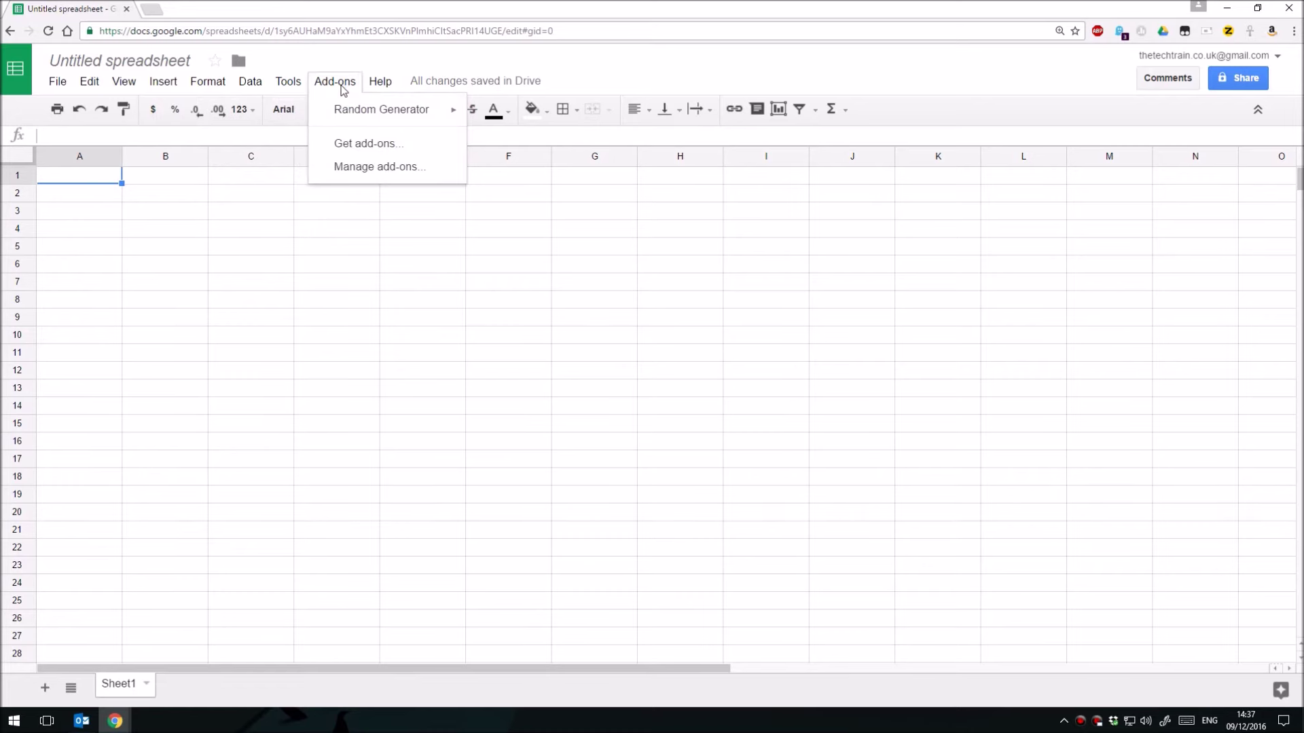
pyautogui.moveTo(360, 117)
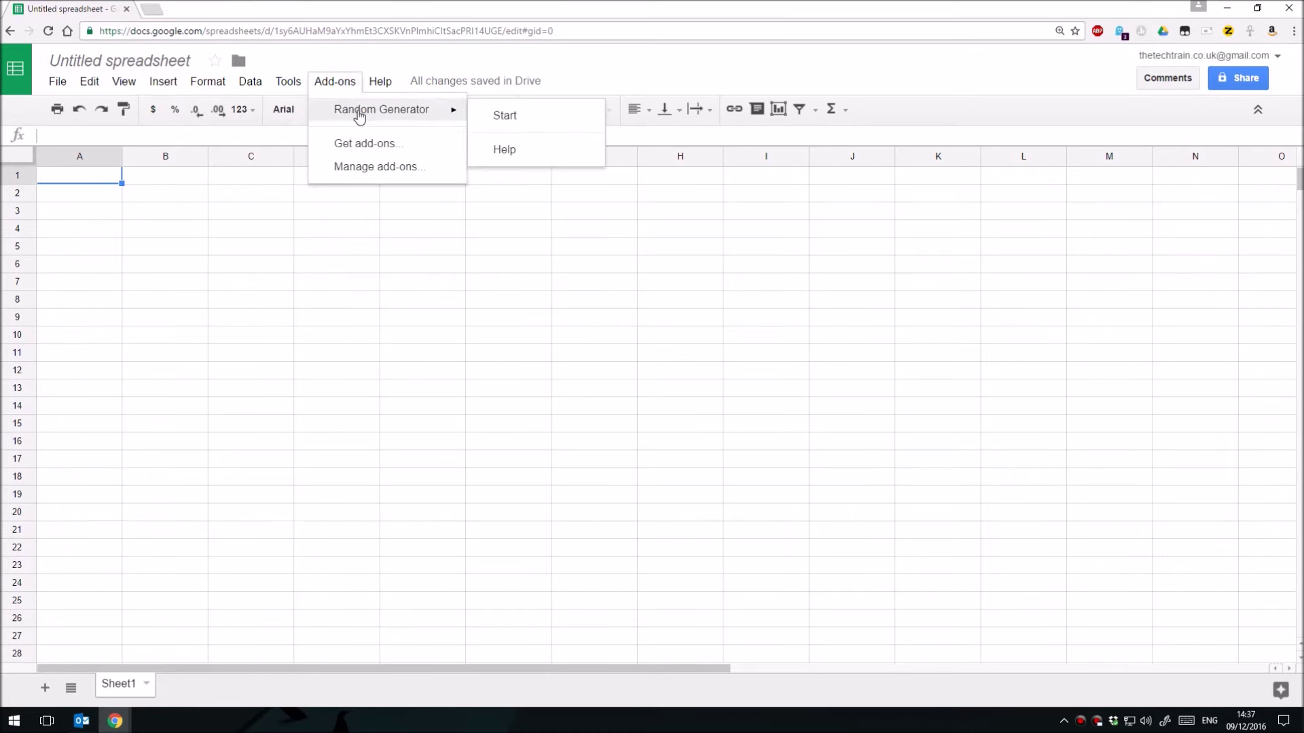
pyautogui.click(514, 116)
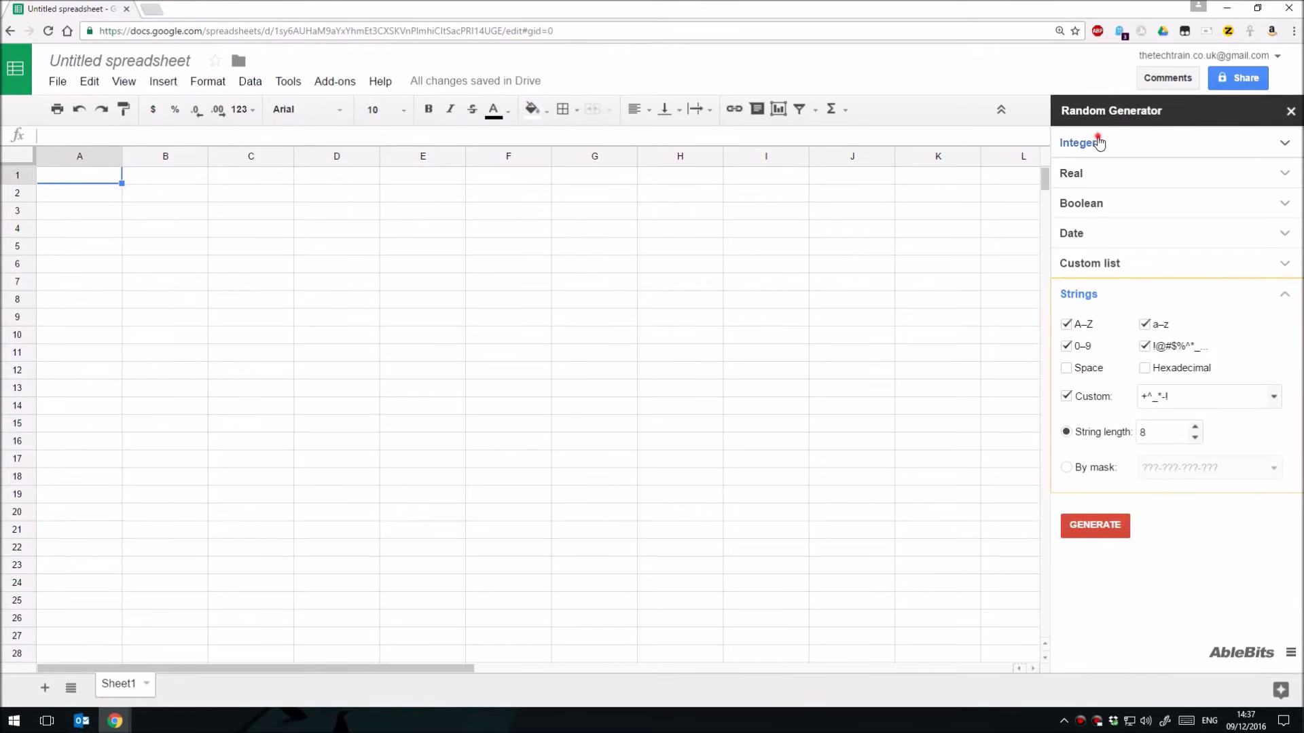
pyautogui.click(1090, 142)
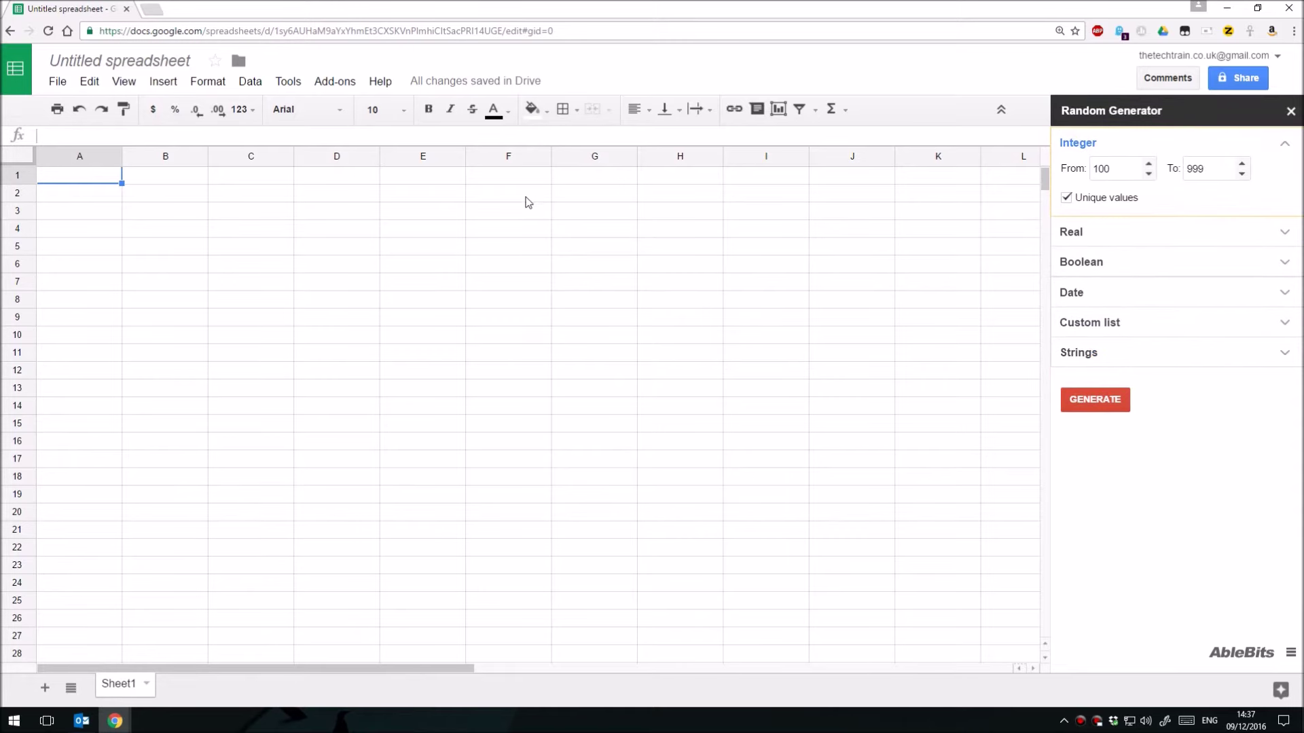
pyautogui.doubleClick(1108, 168)
pyautogui.write('50')
pyautogui.doubleClick(1212, 168)
pyautogui.write('5')
# Generate a random integer into A1, then fill B4:H16 with random integers.
pyautogui.click(1091, 402)
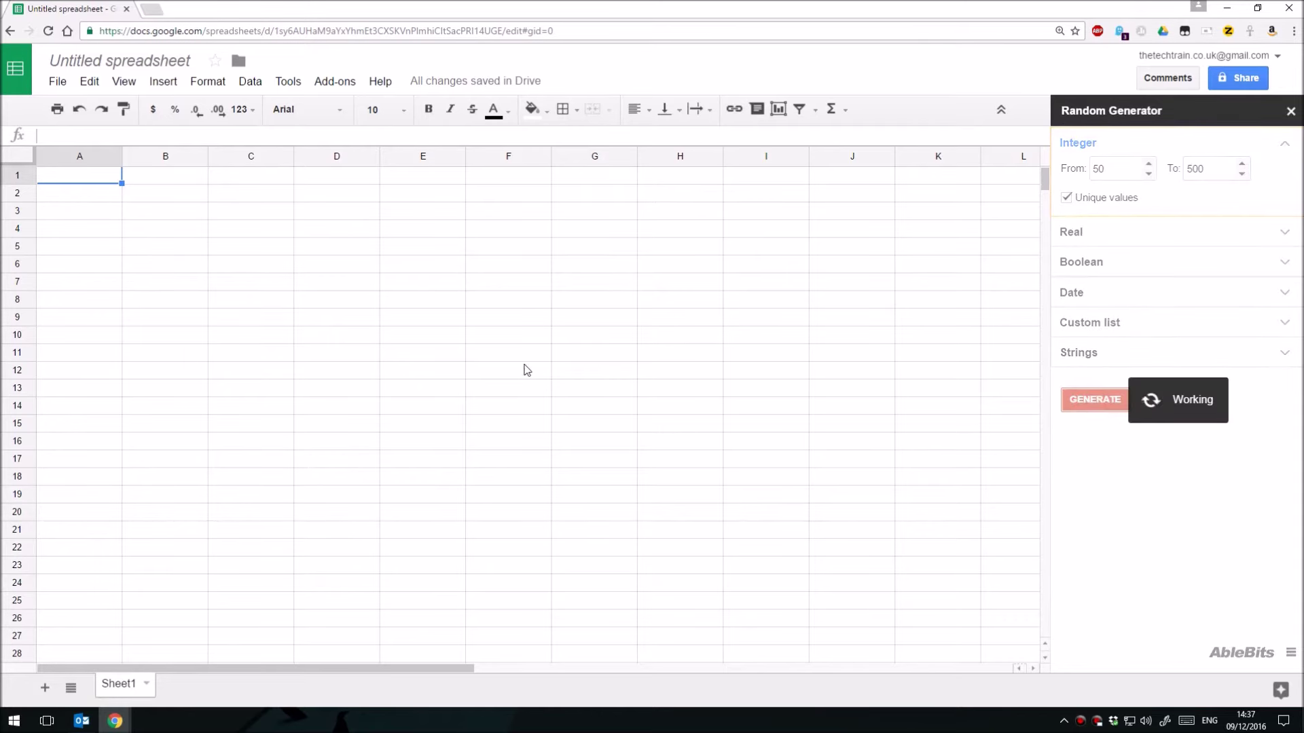
pyautogui.click(79, 176)
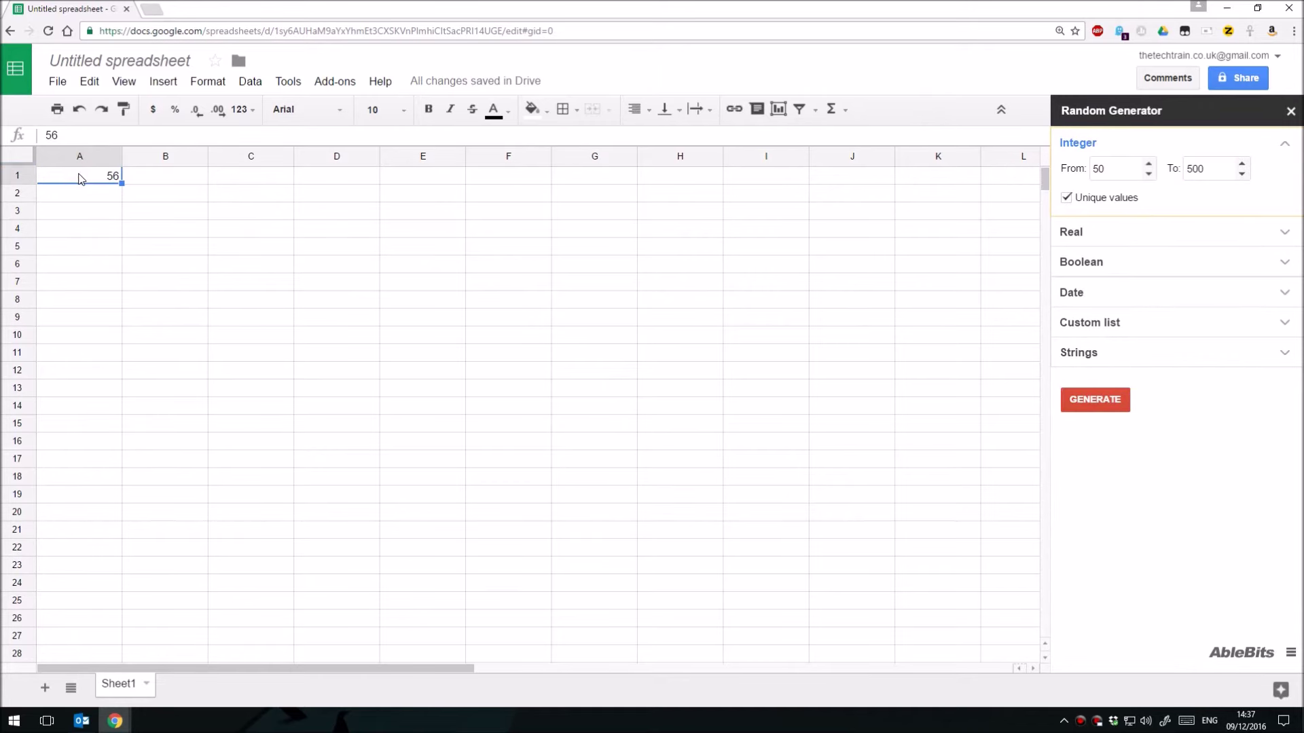
pyautogui.click(222, 264)
pyautogui.moveTo(199, 235); pyautogui.dragTo(639, 415)
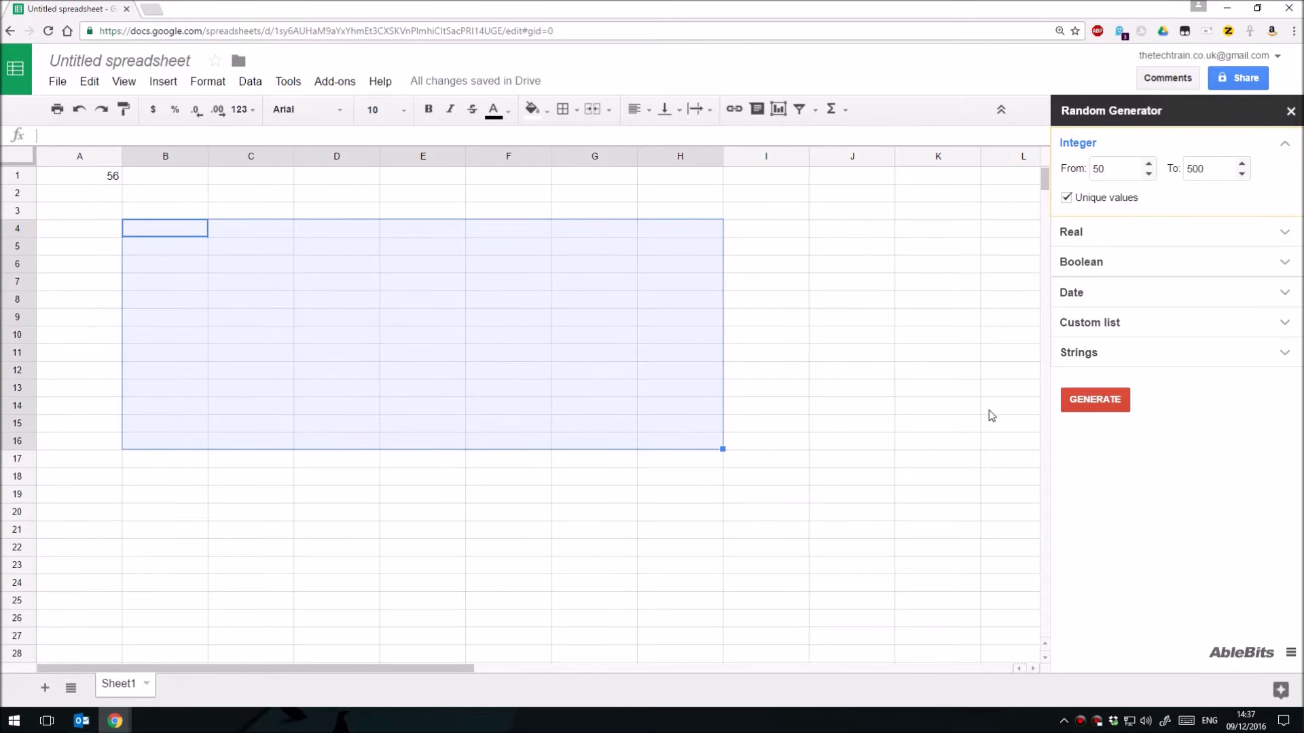
pyautogui.click(1099, 402)
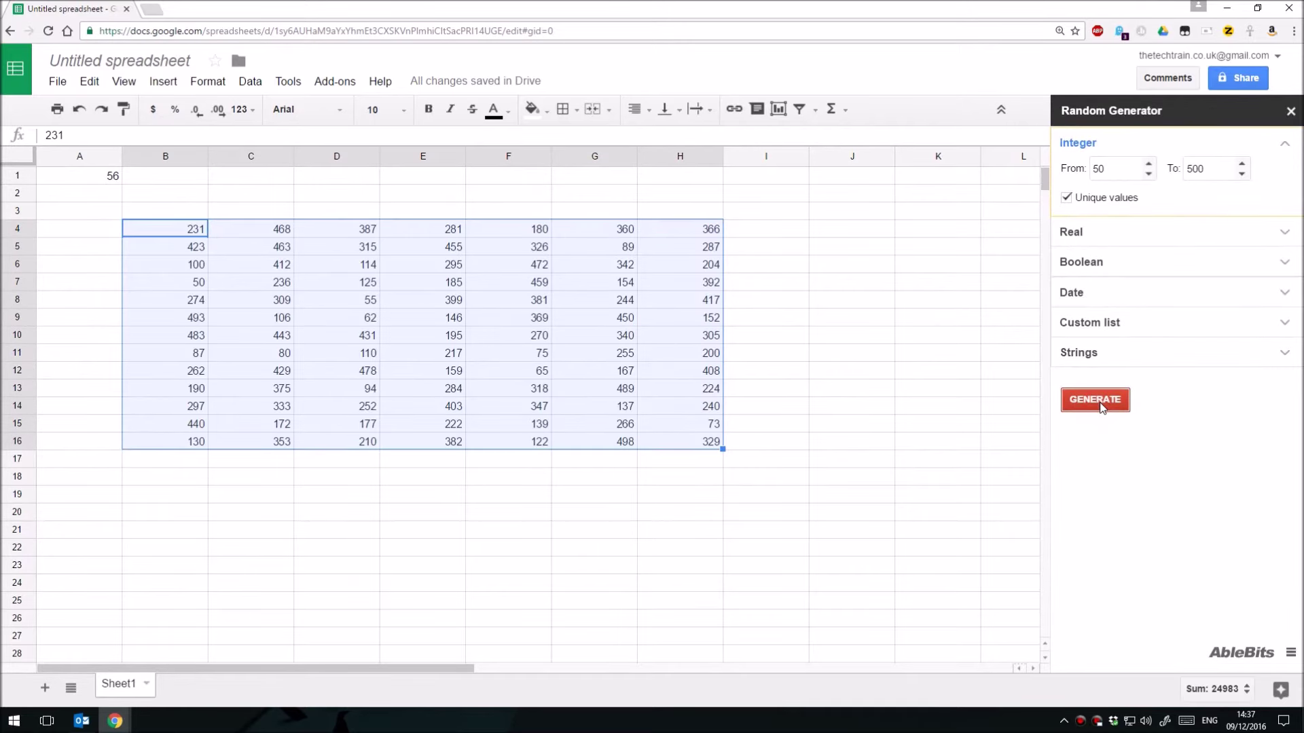
# Clear all generated numbers from A1:H16.
pyautogui.click(844, 253)
pyautogui.moveTo(105, 182); pyautogui.dragTo(705, 457)
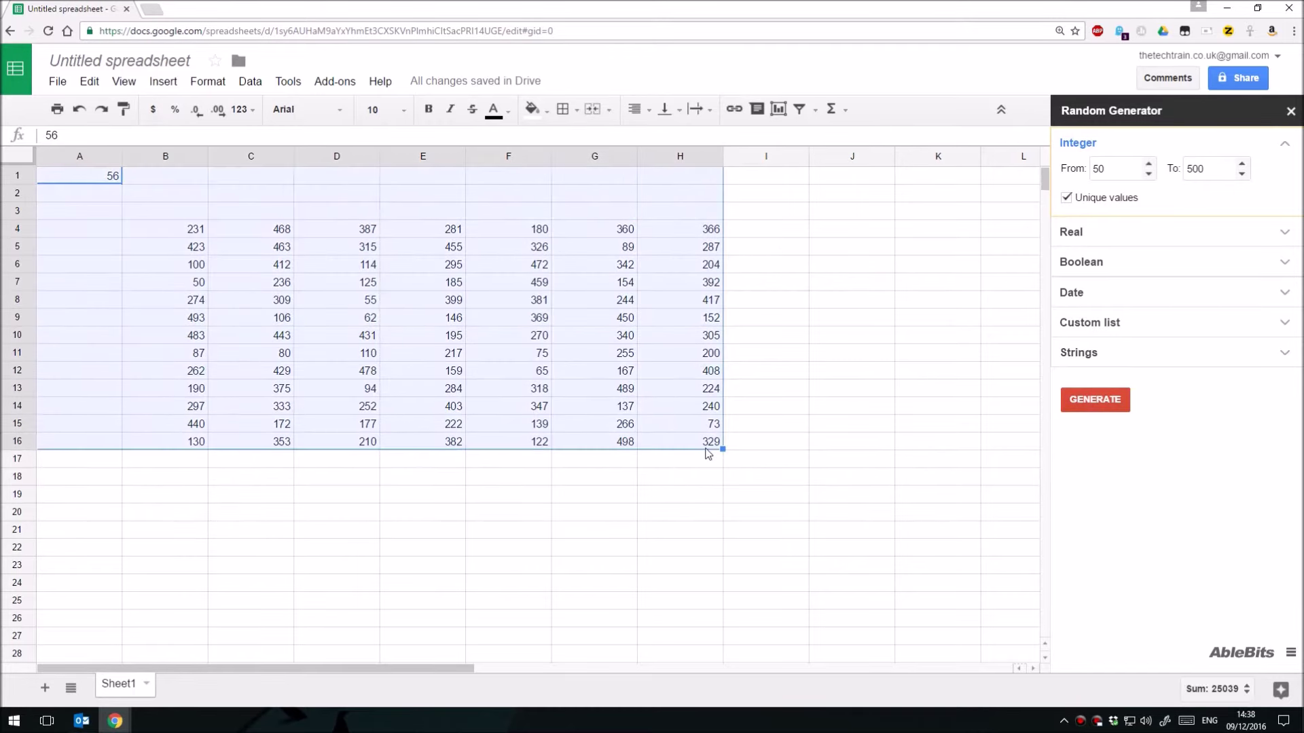
pyautogui.press('Delete')
# Switch Random Generator to Boolean mode, keeping the TRUE/FALSE format.
pyautogui.click(47, 179)
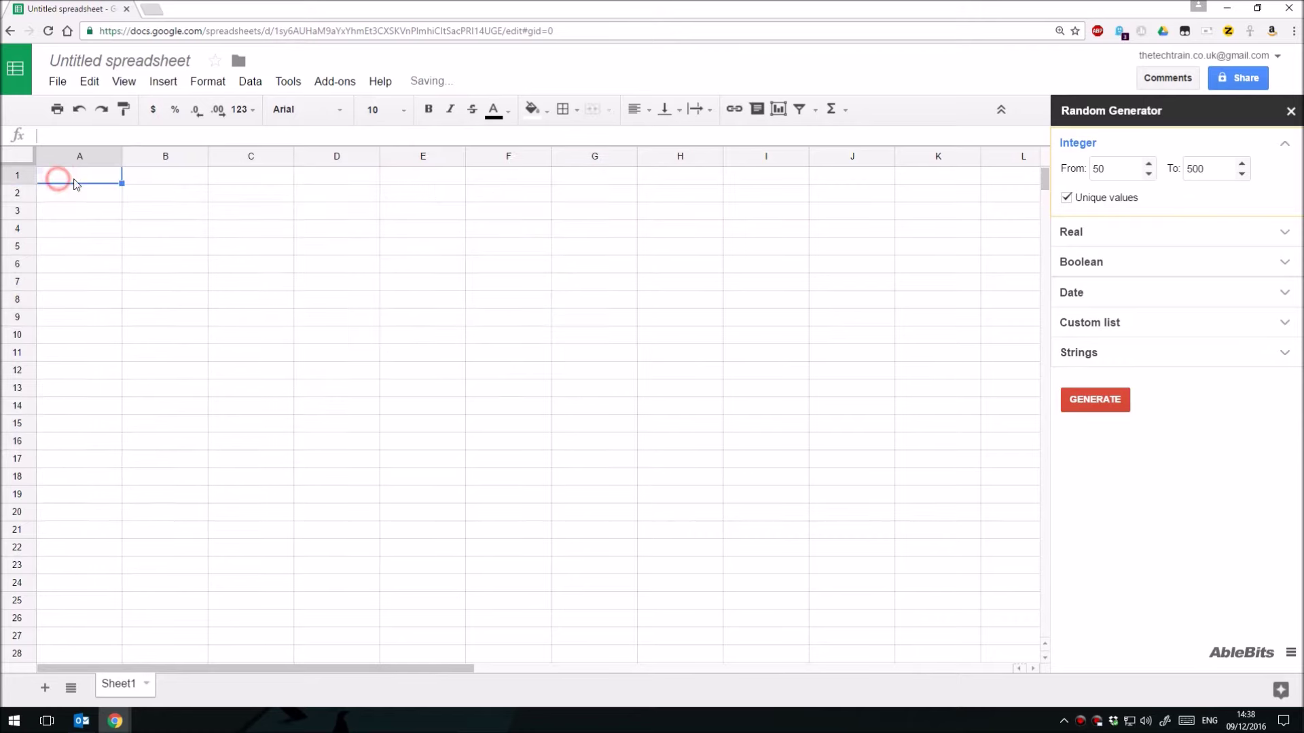
pyautogui.click(1104, 233)
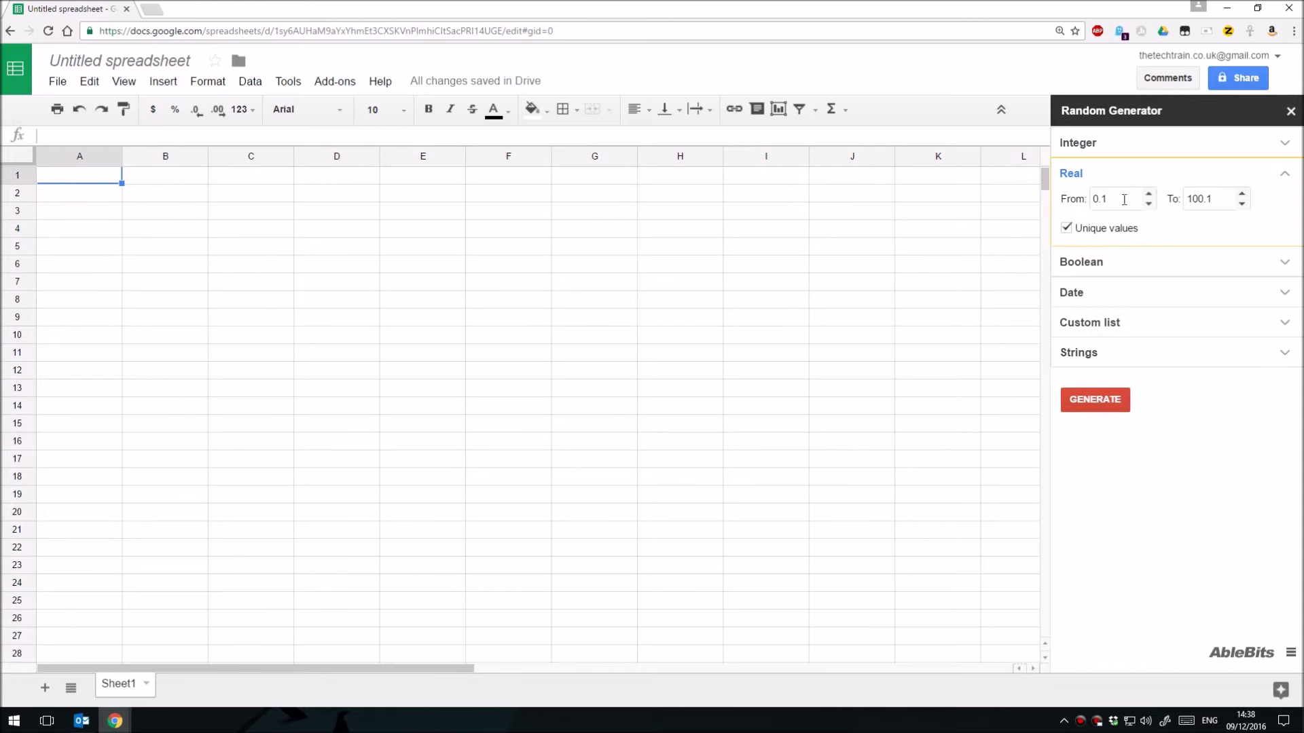
pyautogui.click(1097, 266)
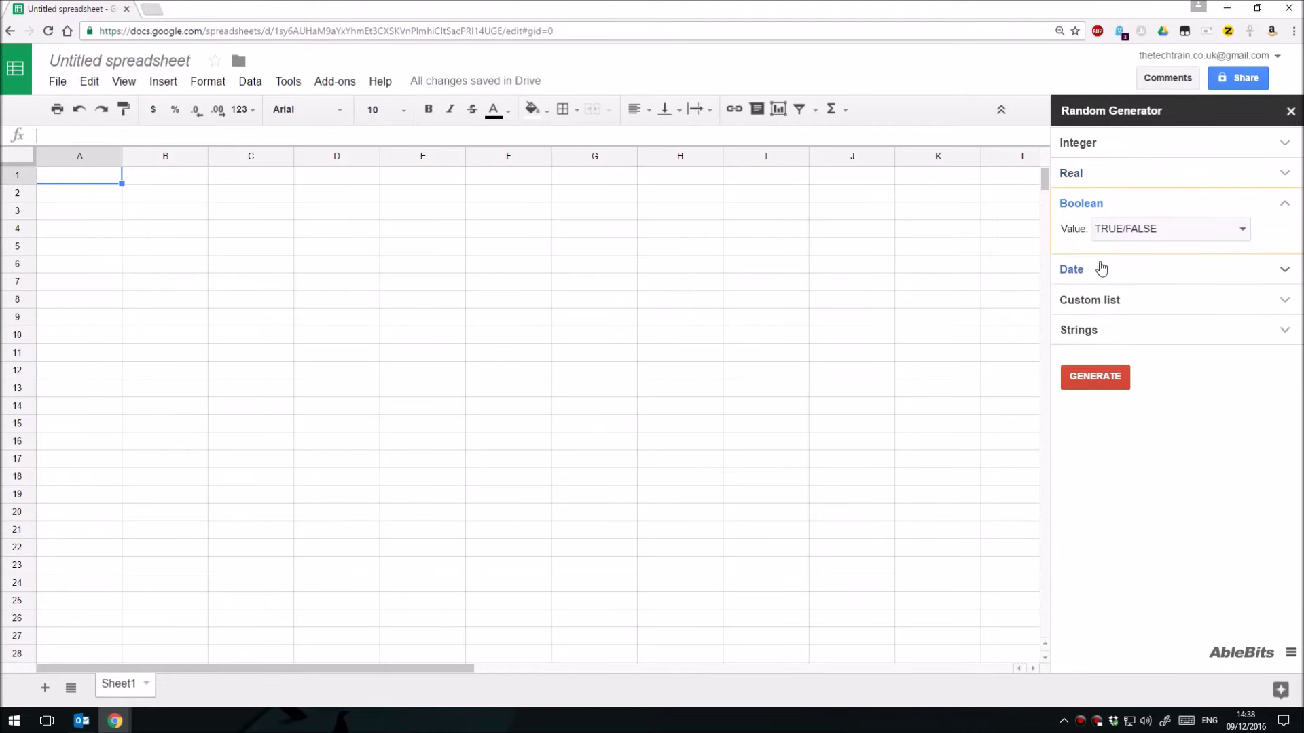
pyautogui.click(1165, 229)
pyautogui.click(1165, 230)
# Fill C1:C19 with random TRUE/FALSE values, then delete them.
pyautogui.click(281, 265)
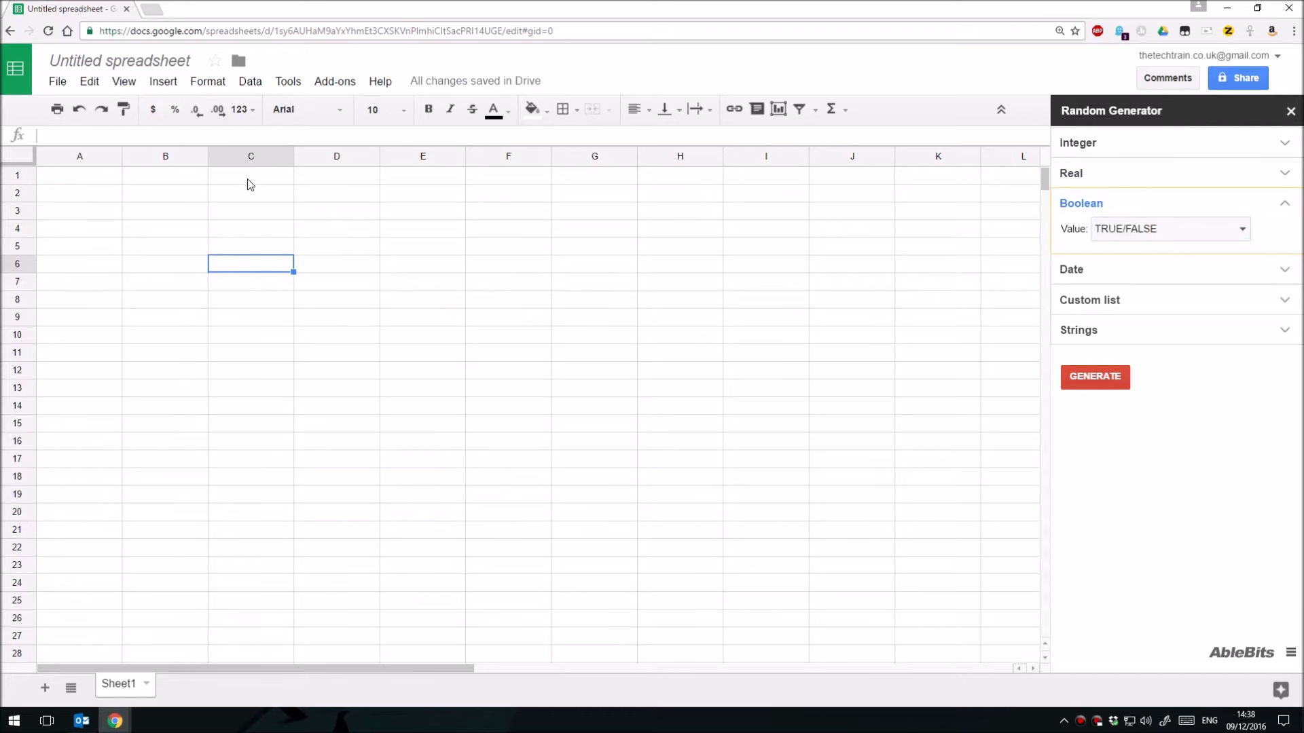
pyautogui.moveTo(247, 175); pyautogui.dragTo(241, 493)
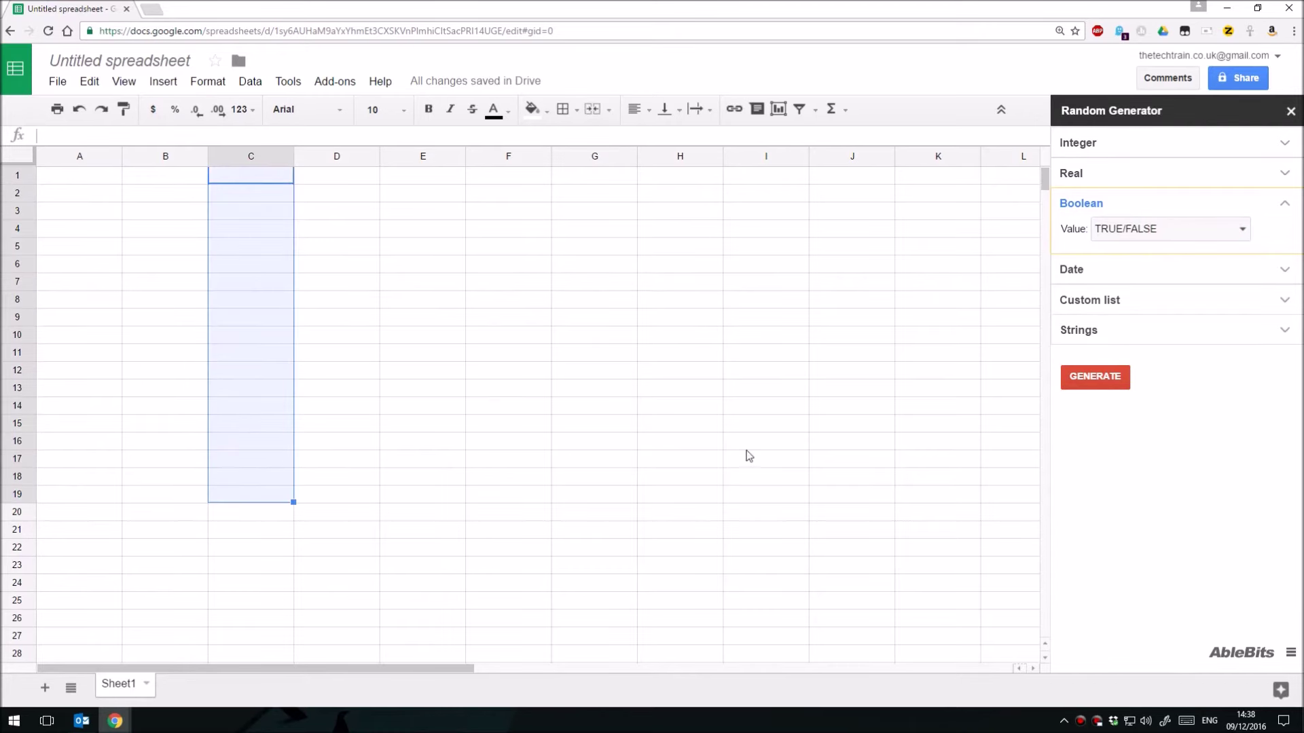
pyautogui.click(1115, 385)
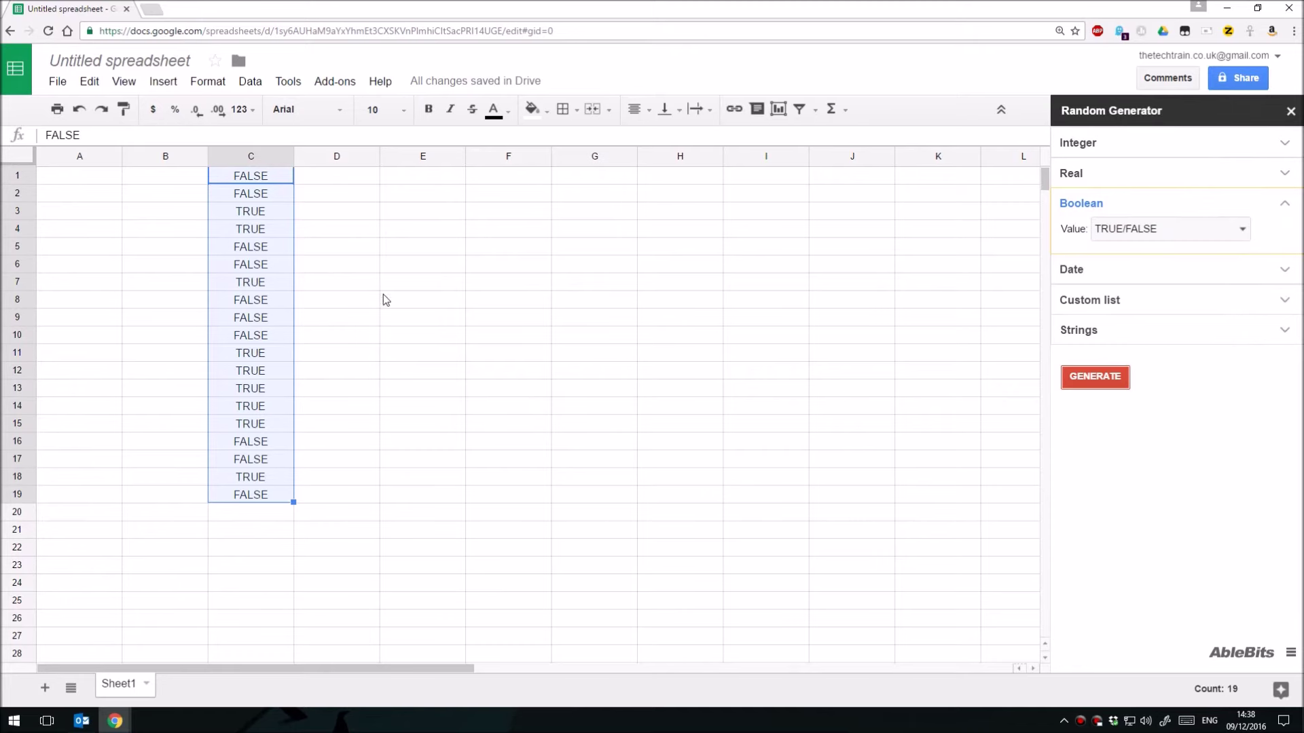
pyautogui.click(281, 180)
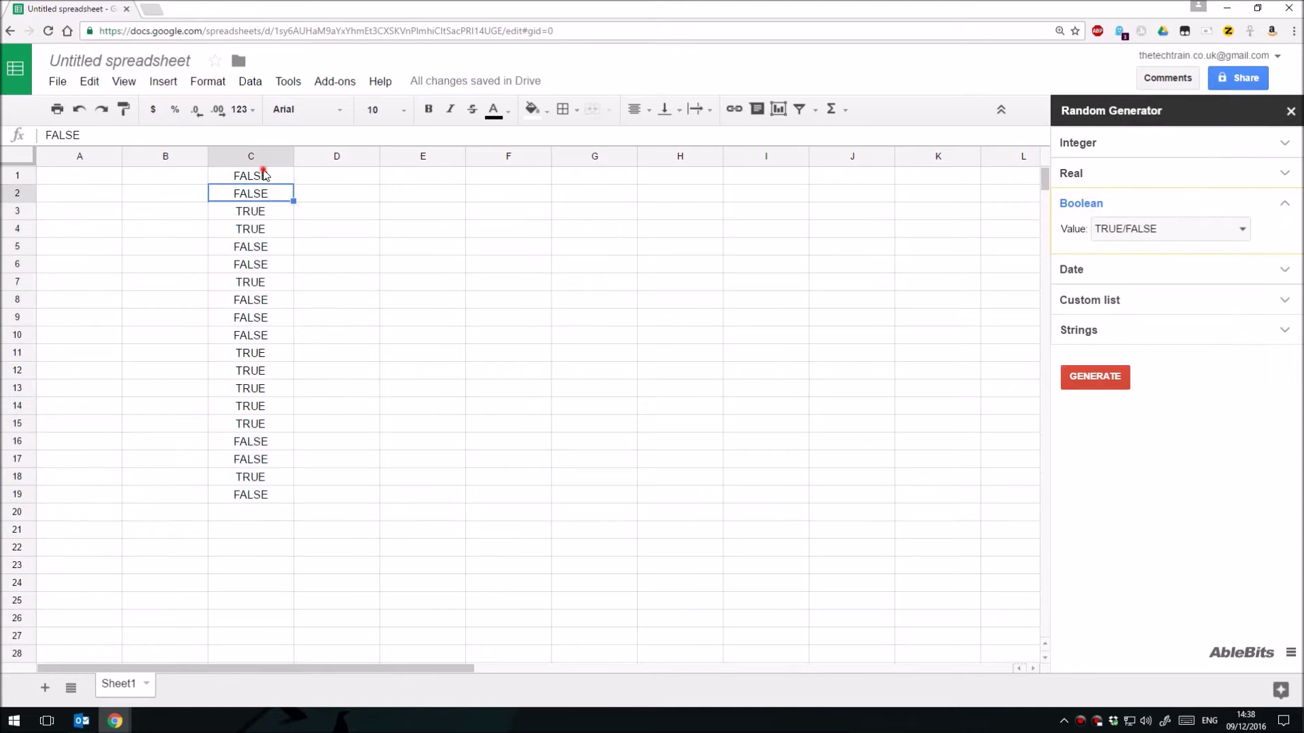
pyautogui.moveTo(264, 356); pyautogui.dragTo(289, 500)
pyautogui.press('Delete')
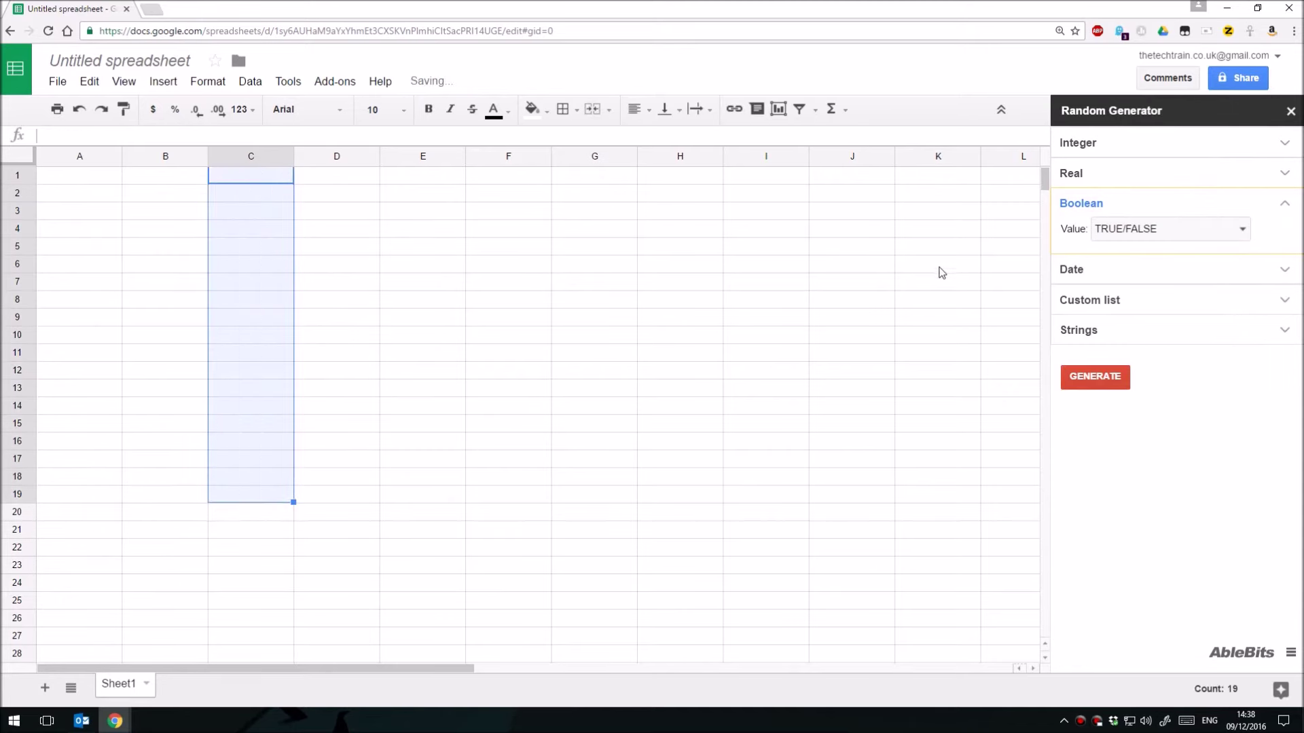
# Set the random date range to start on 05/01/2015.
pyautogui.click(1071, 270)
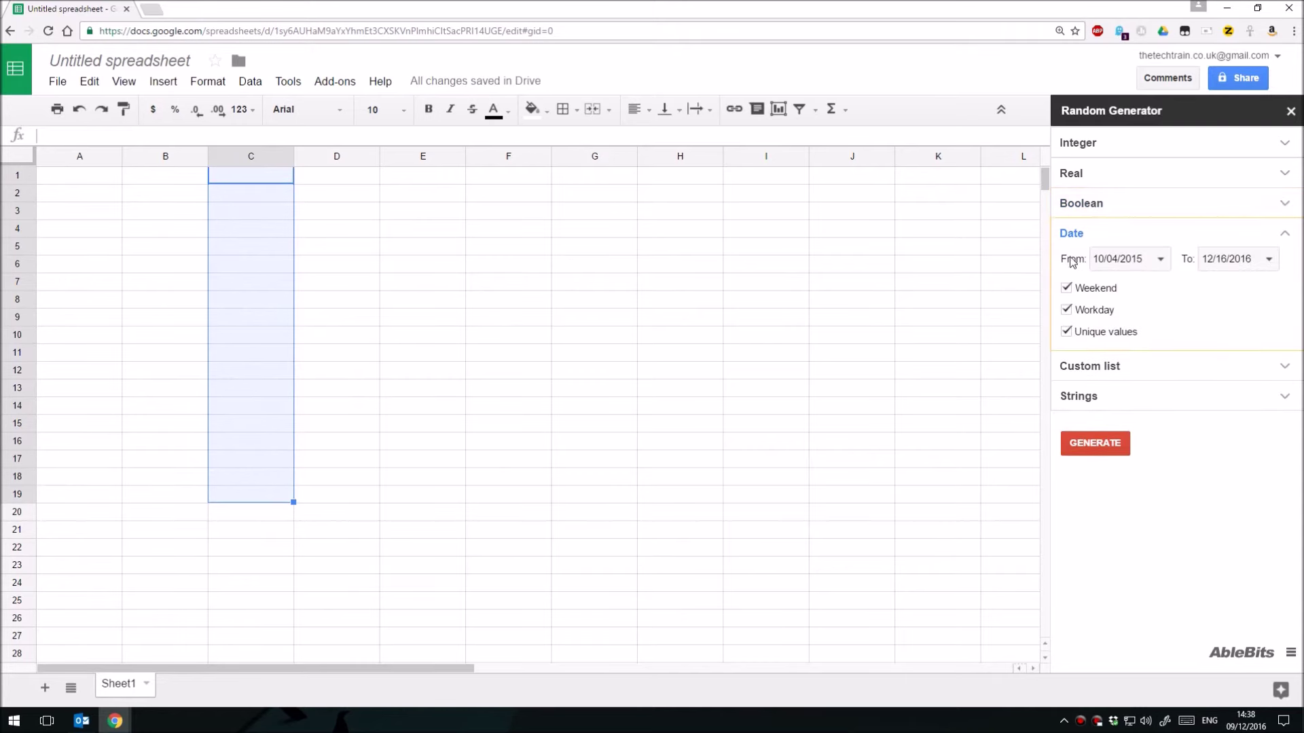
pyautogui.click(1158, 262)
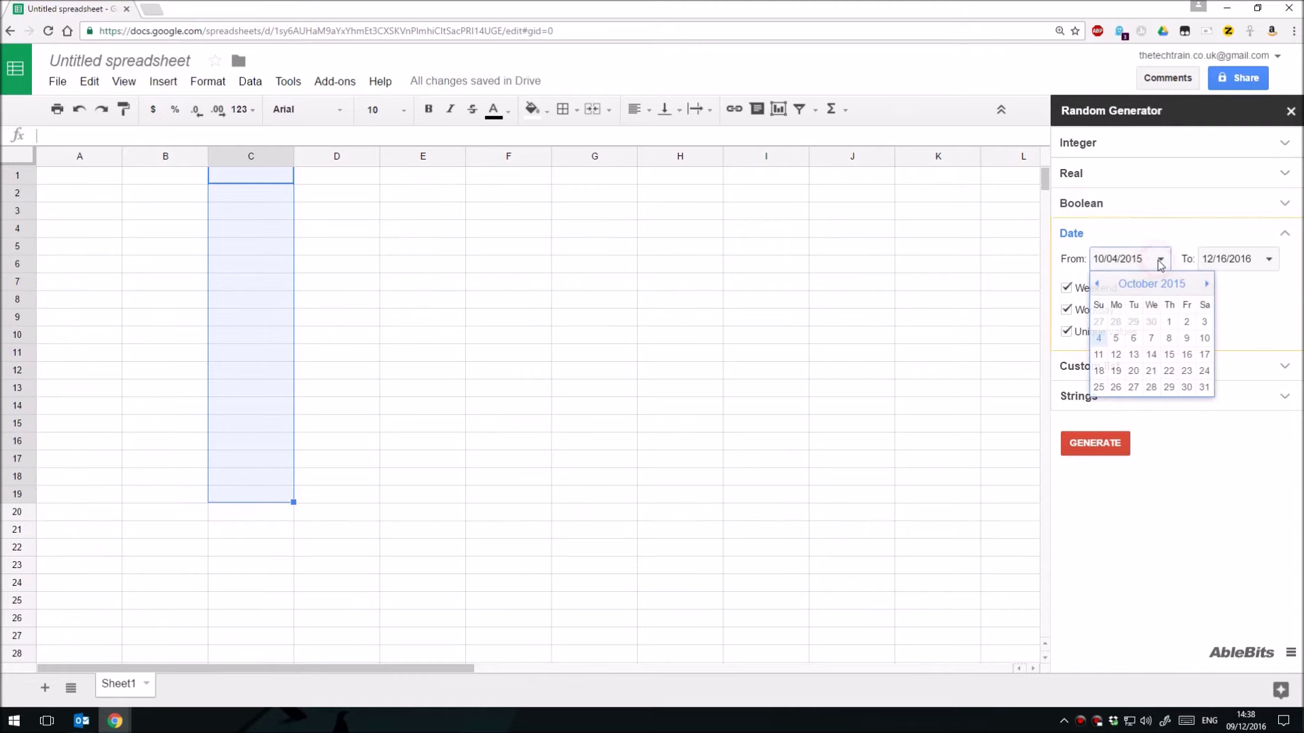
pyautogui.click(1097, 284)
pyautogui.doubleClick(1096, 284)
pyautogui.doubleClick(1097, 284)
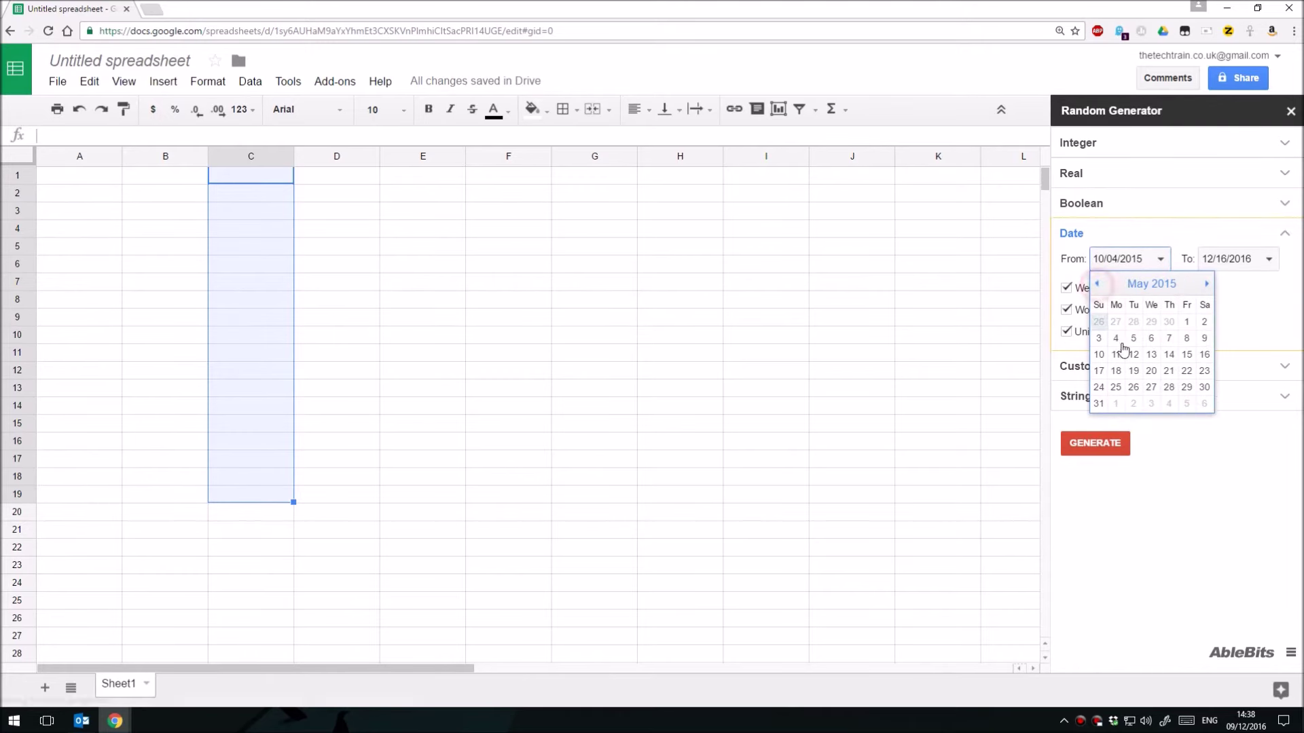
pyautogui.click(1188, 323)
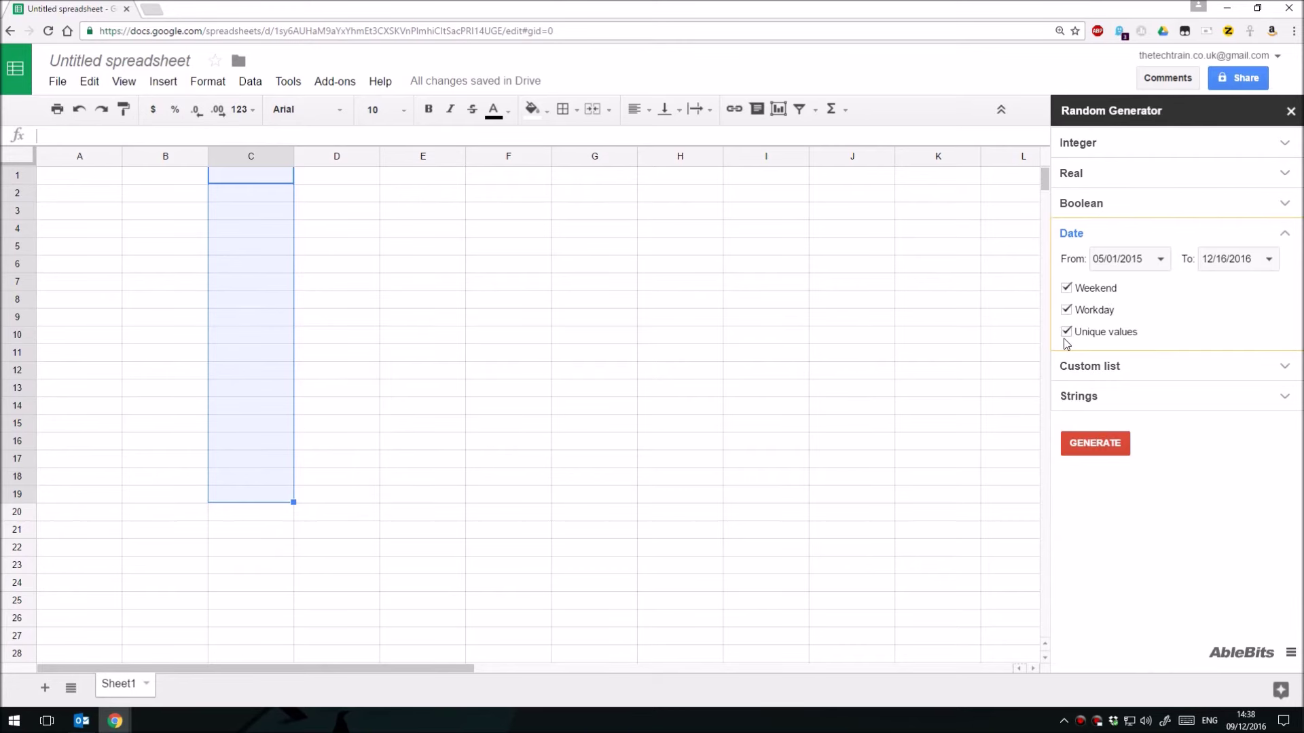
# Fill A1:D19 with random dates, then delete them so the sheet is empty.
pyautogui.click(643, 350)
pyautogui.moveTo(79, 174); pyautogui.dragTo(370, 499)
pyautogui.click(1095, 445)
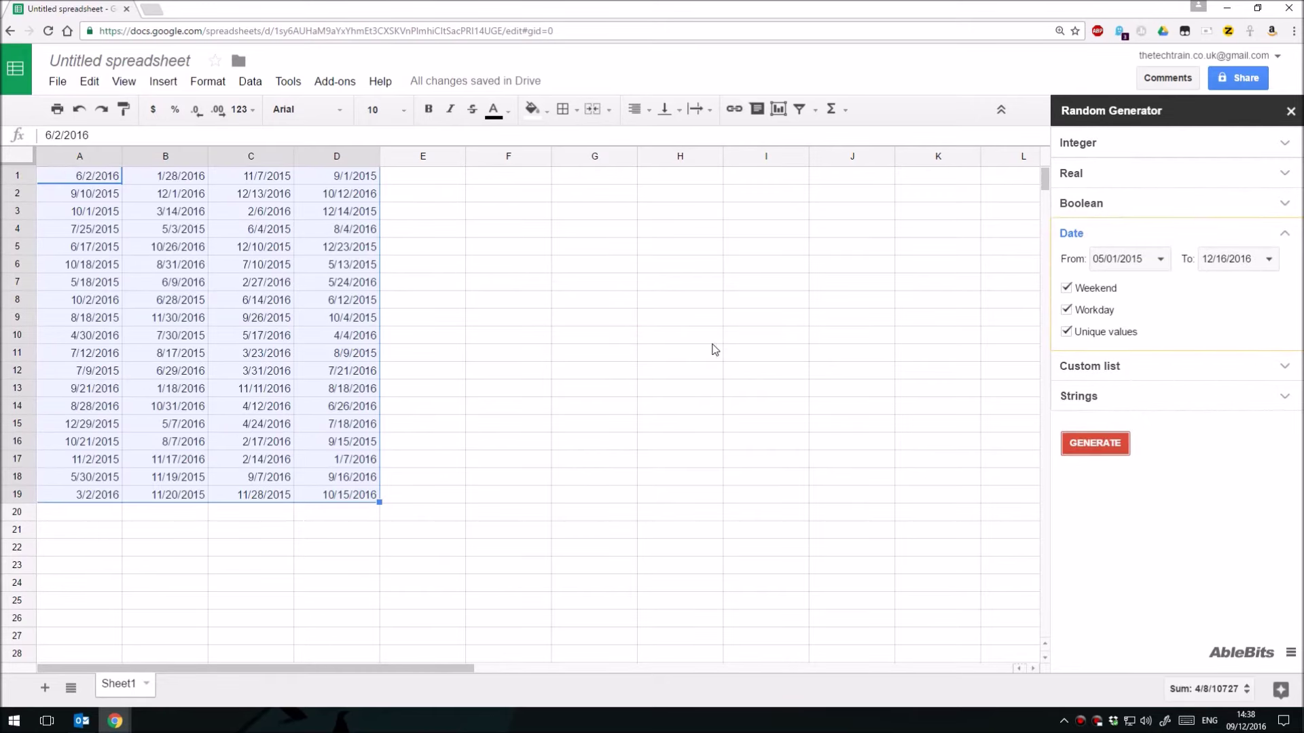
pyautogui.click(606, 327)
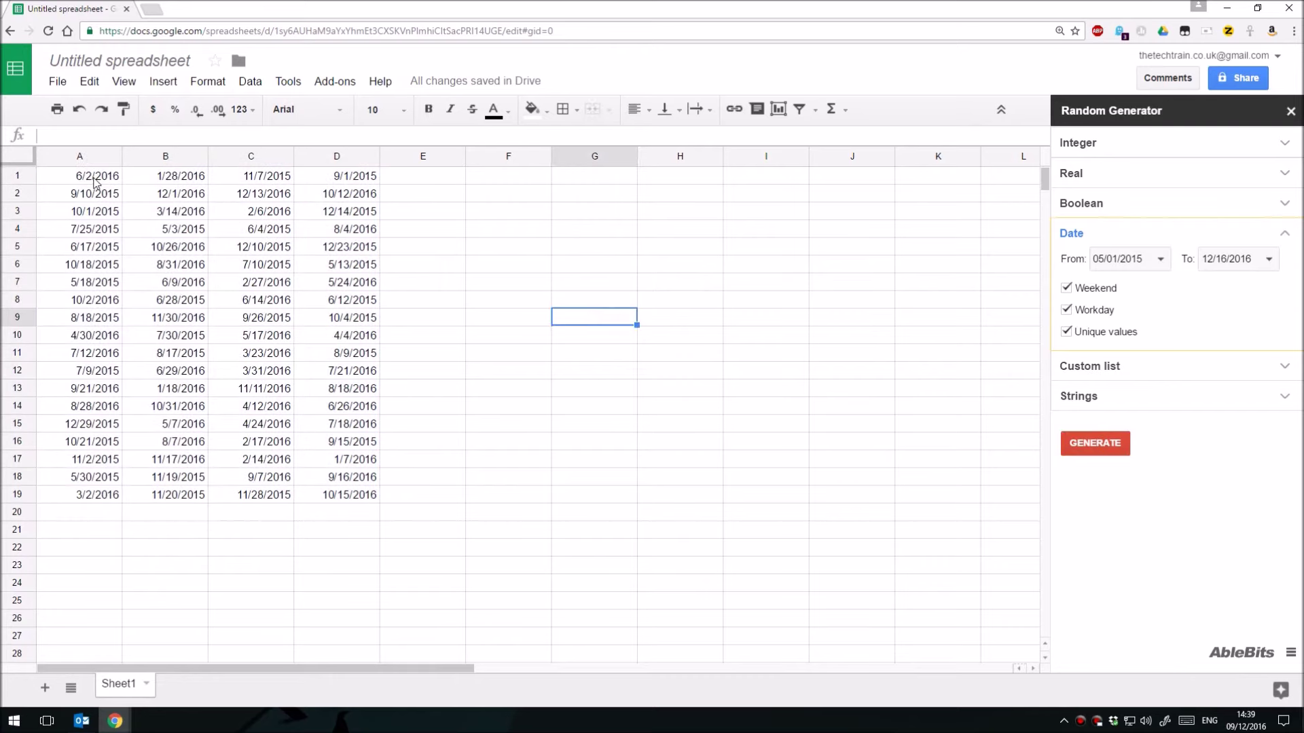
pyautogui.click(97, 178)
pyautogui.moveTo(129, 255); pyautogui.dragTo(358, 501)
pyautogui.press('Delete')
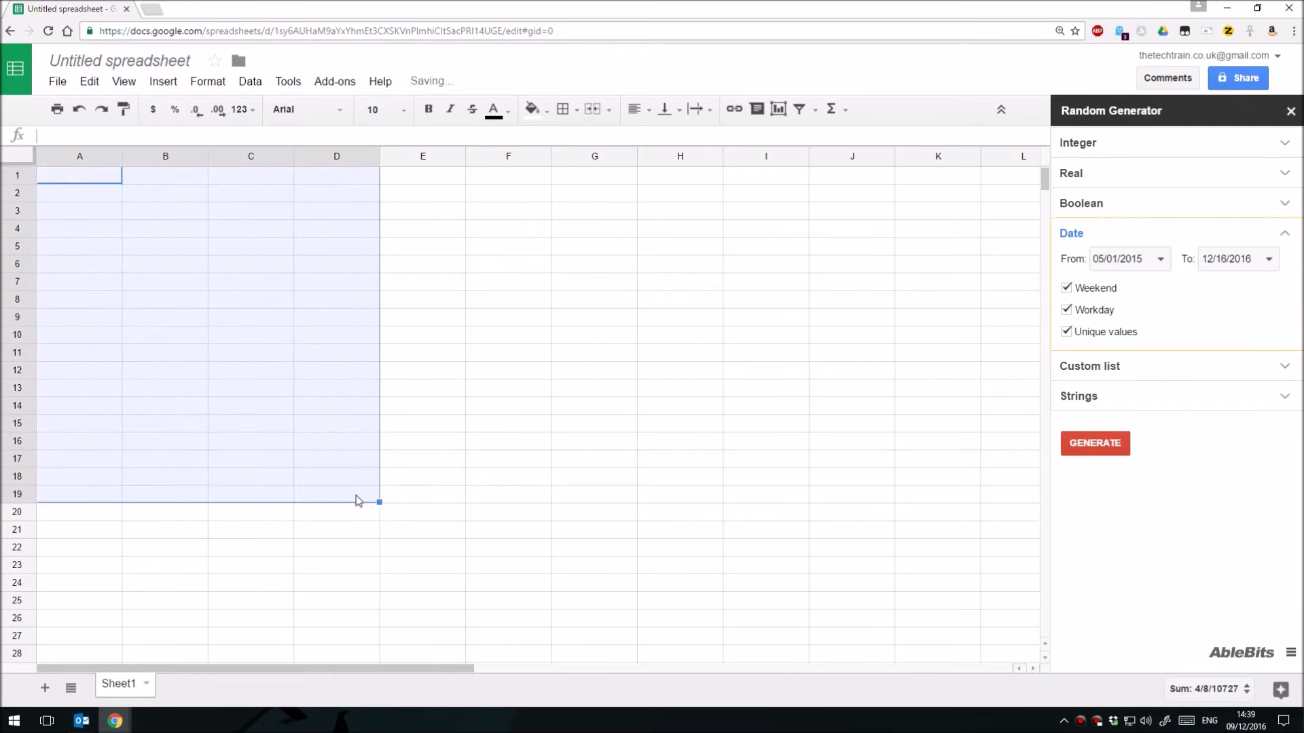
pyautogui.click(102, 178)
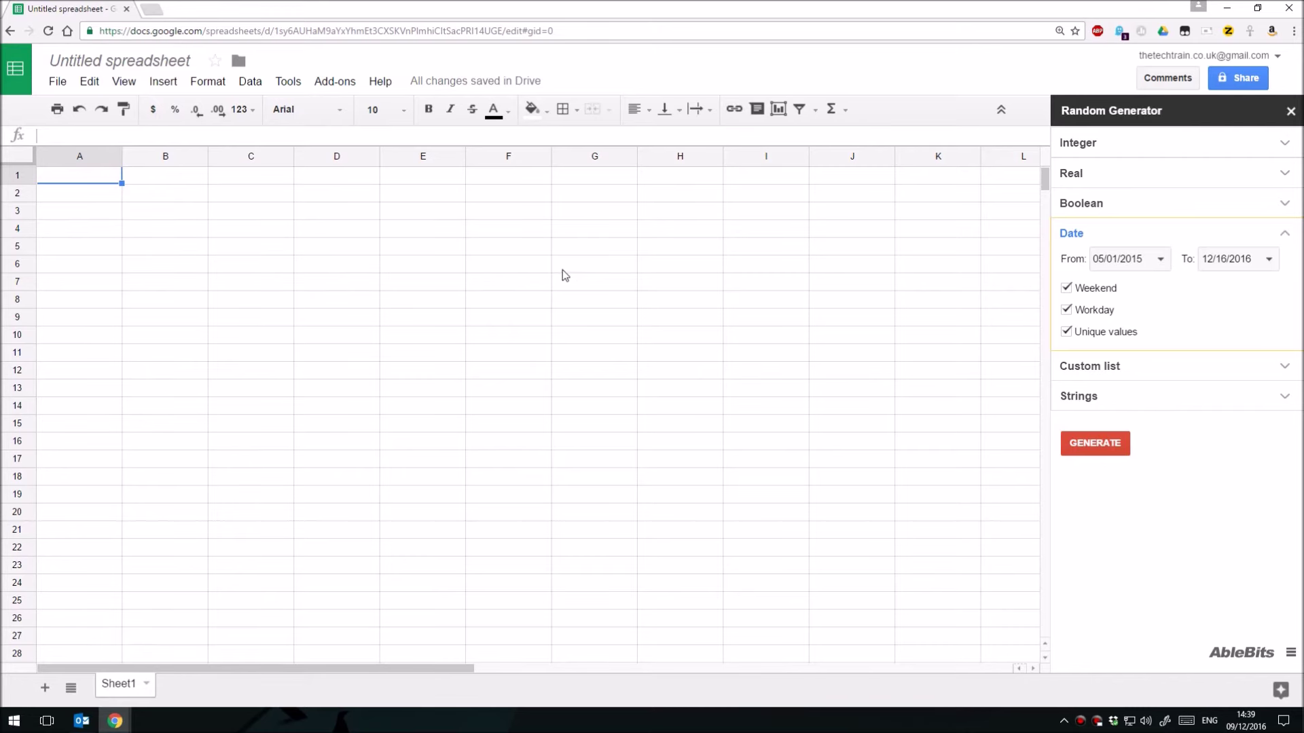
# Expand the Custom list and Strings sections in the Random Generator sidebar.
pyautogui.click(1119, 367)
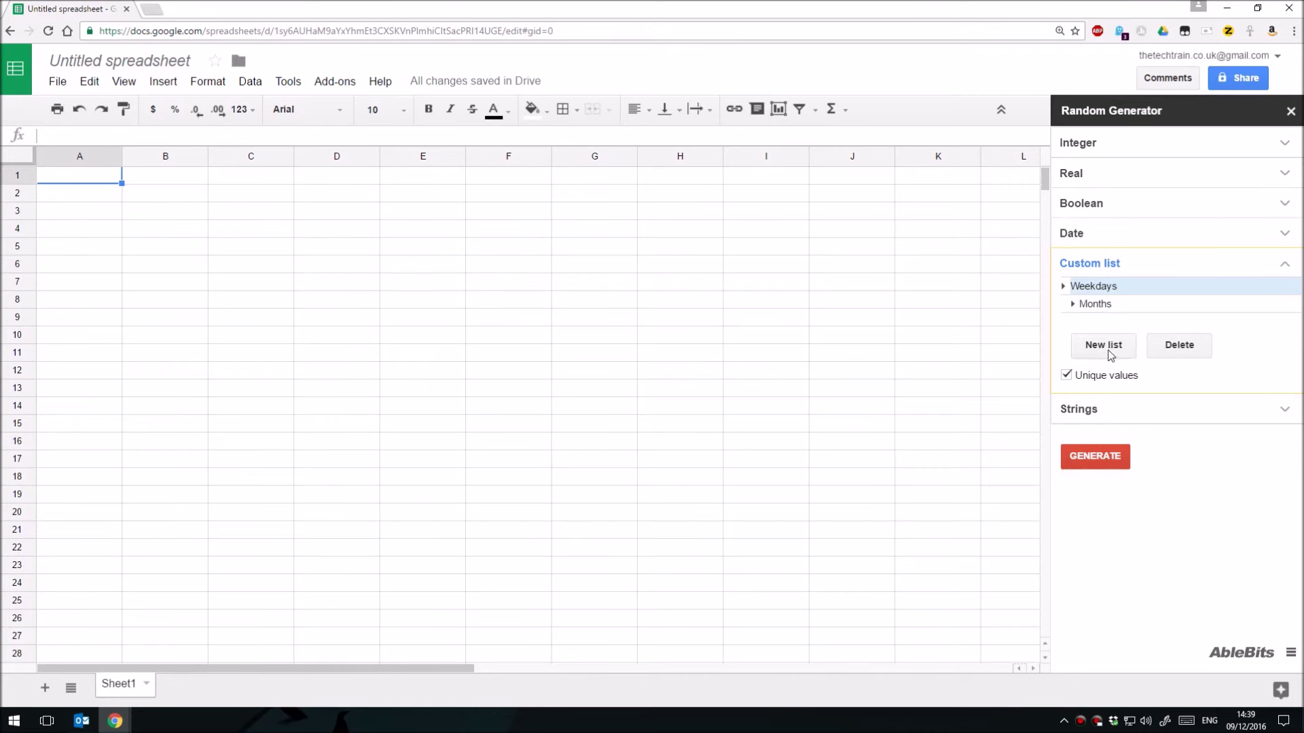
pyautogui.click(1106, 409)
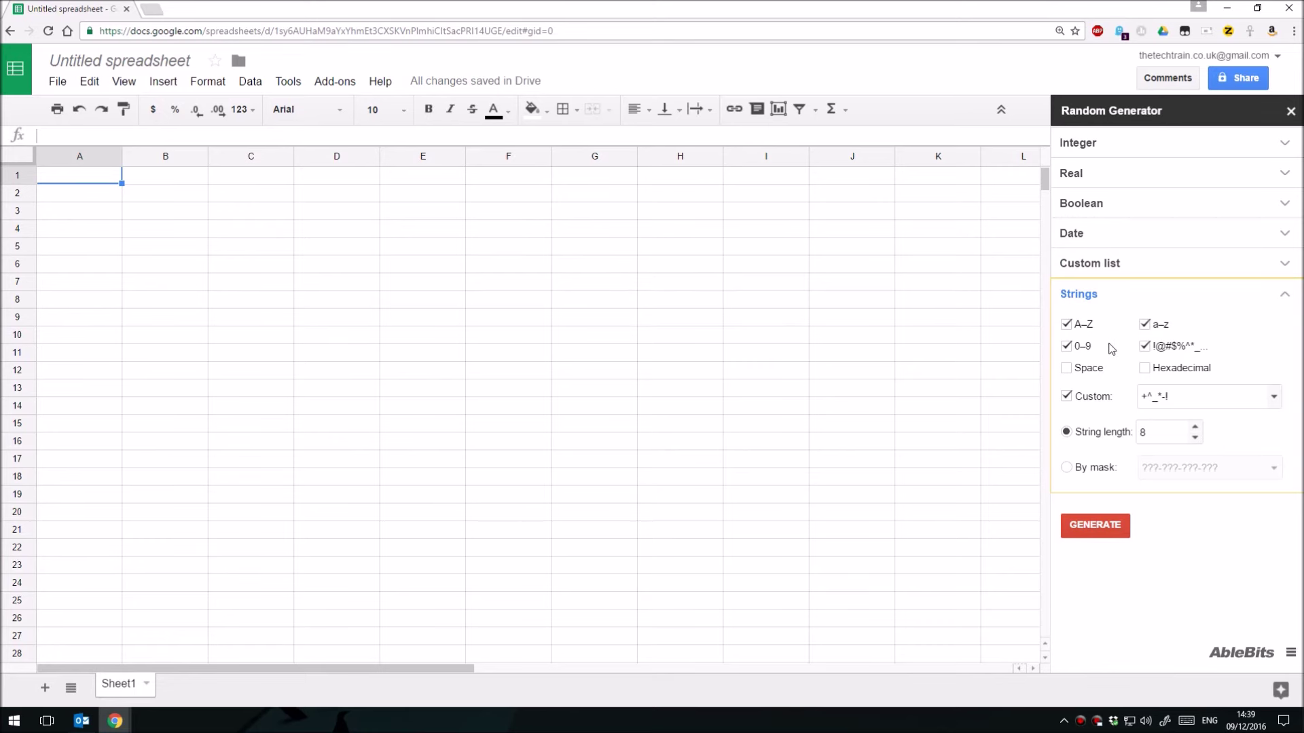
# Raise the random string length to 14 characters.
pyautogui.click(1194, 428)
pyautogui.click(1194, 428)
pyautogui.click(1194, 428)
pyautogui.click(1195, 428)
pyautogui.click(1195, 427)
pyautogui.click(1194, 427)
# Widen column A to fit the longer strings.
pyautogui.click(119, 155)
pyautogui.click(157, 193)
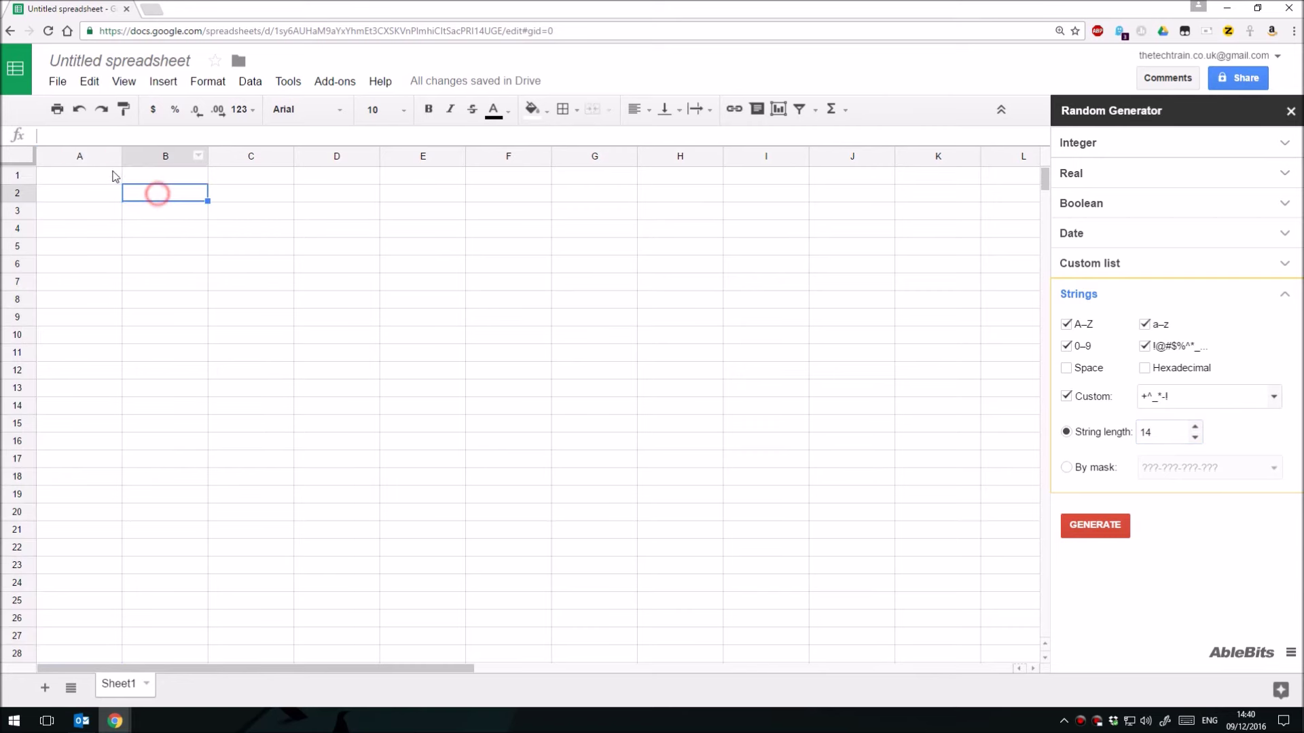
pyautogui.moveTo(122, 157); pyautogui.dragTo(191, 157)
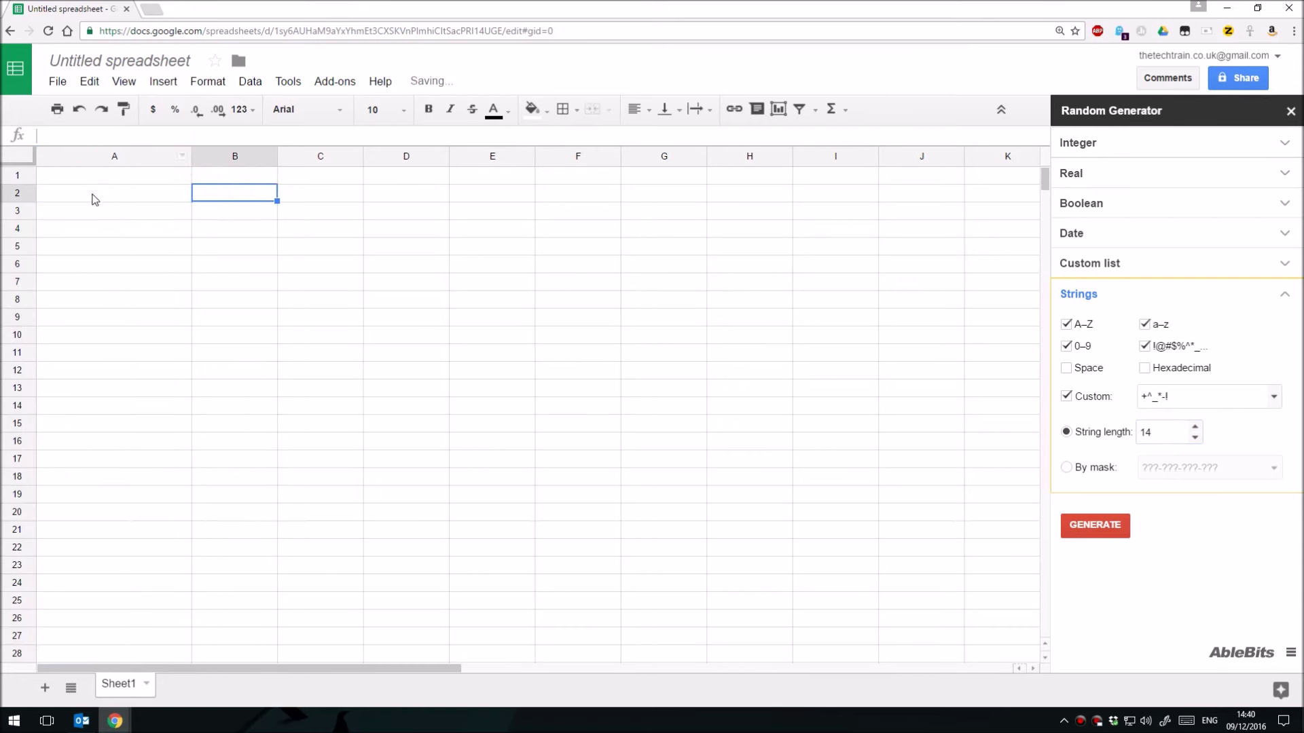
# Fill A1:A20 with random 14-character password-style strings.
pyautogui.click(114, 175)
pyautogui.moveTo(112, 312); pyautogui.dragTo(111, 516)
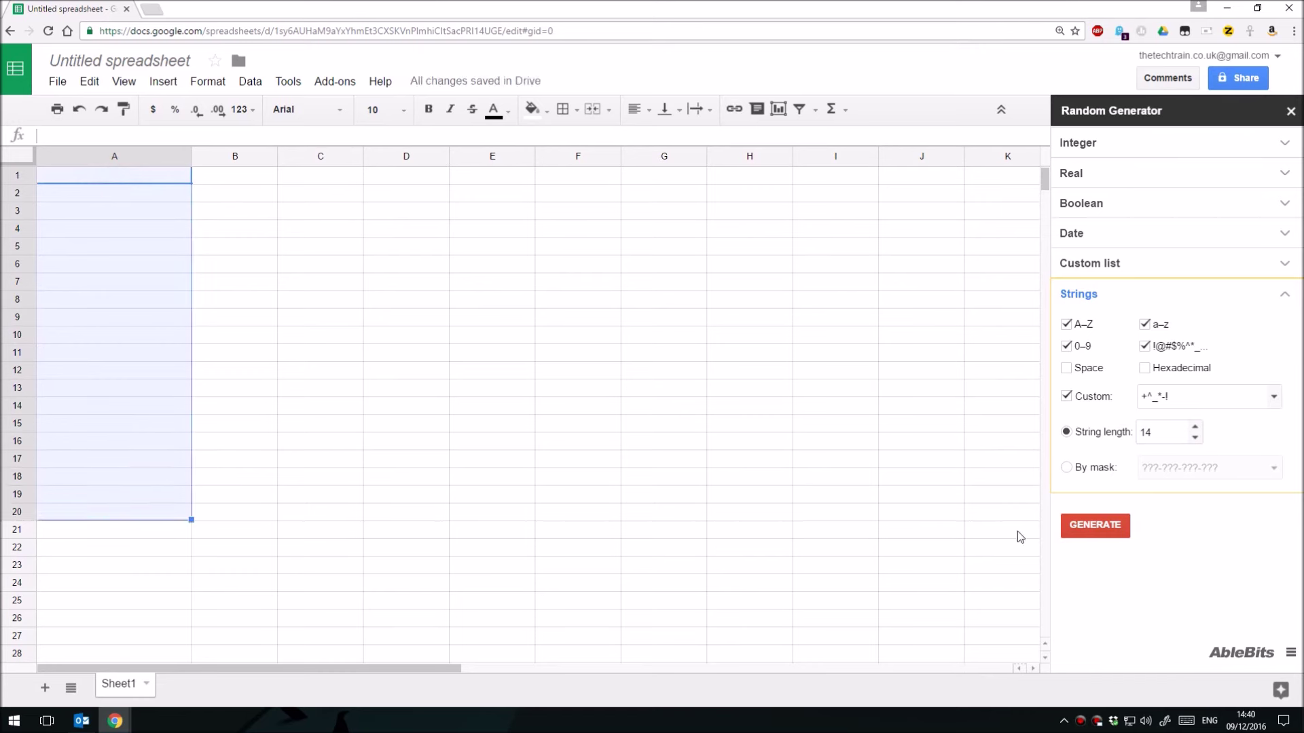
pyautogui.click(1121, 530)
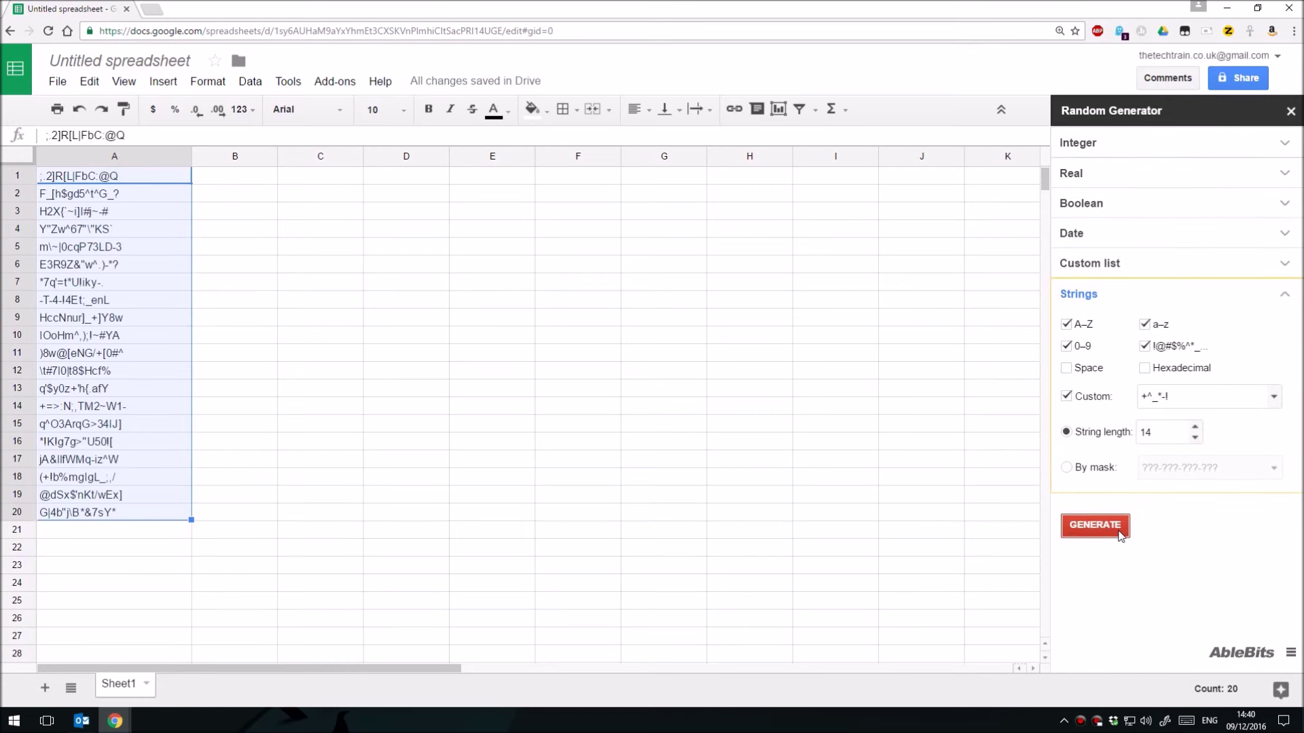
pyautogui.click(564, 284)
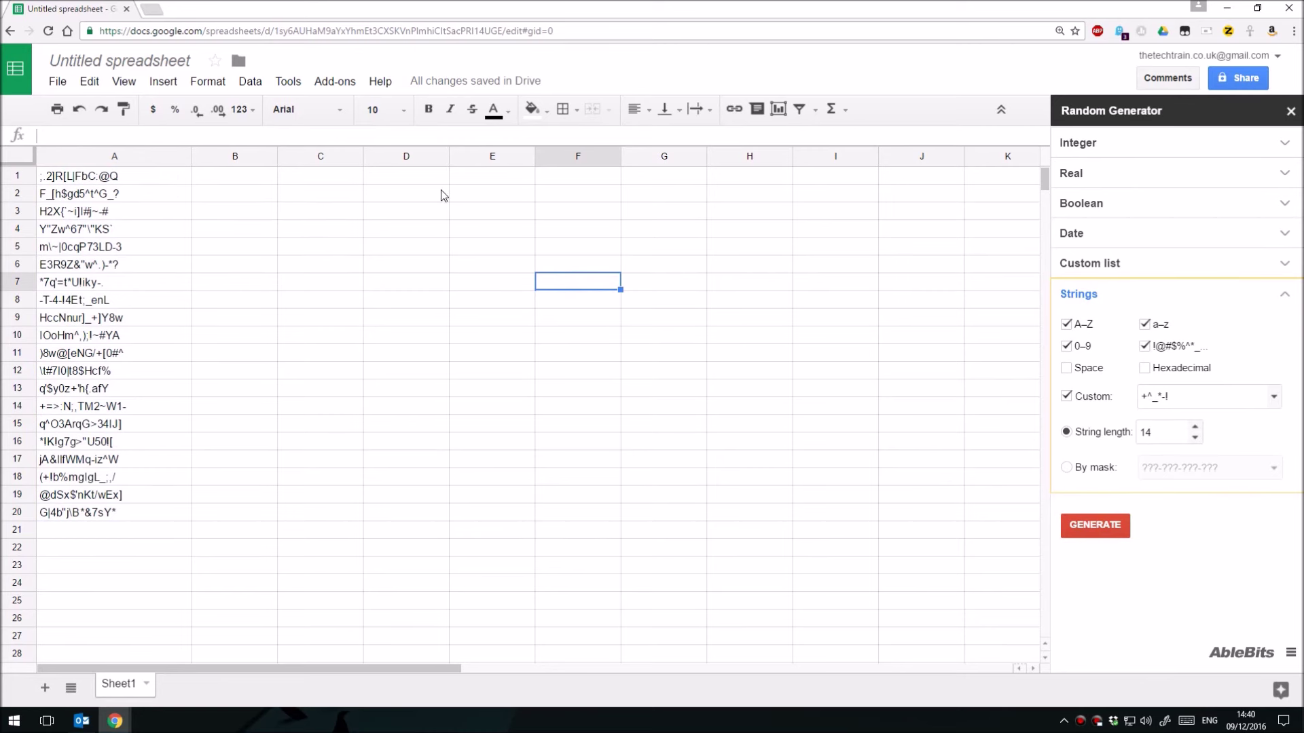
pyautogui.click(1116, 145)
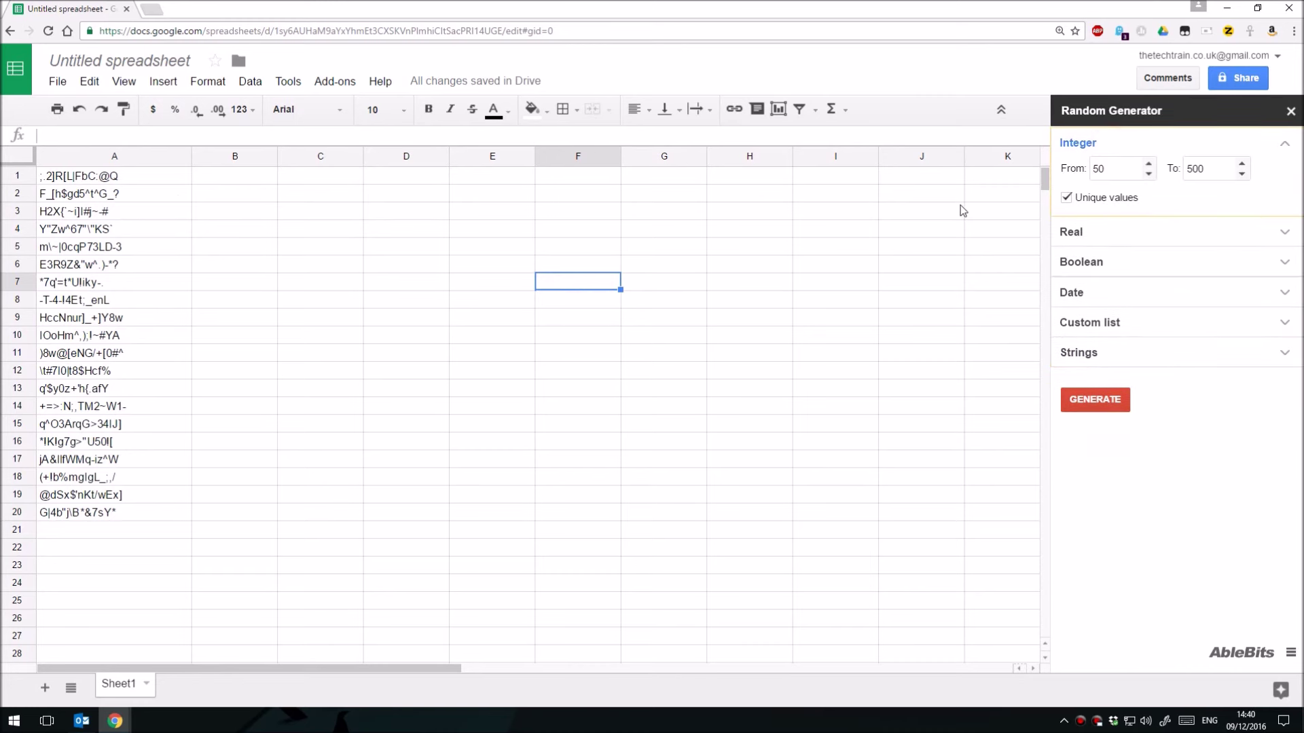
# Select cell A1 to inspect one of the generated 14-character strings.
pyautogui.click(652, 263)
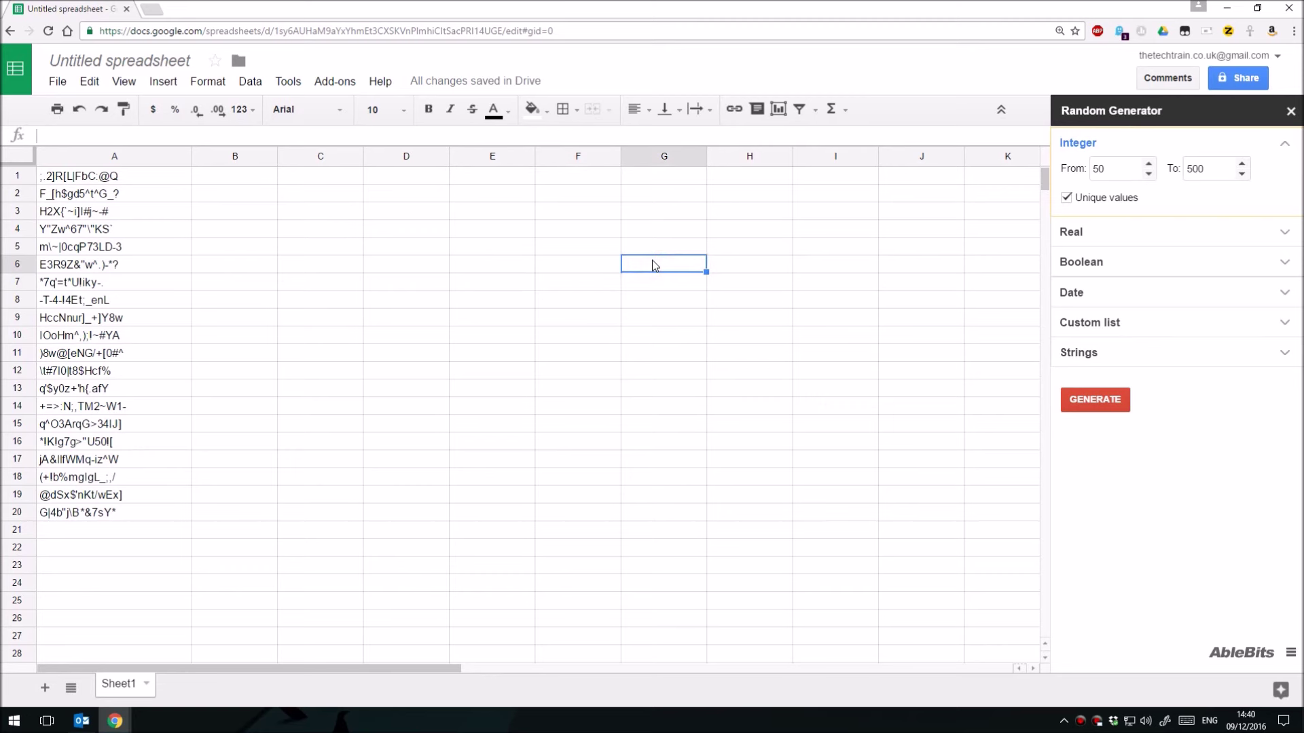
pyautogui.click(128, 180)
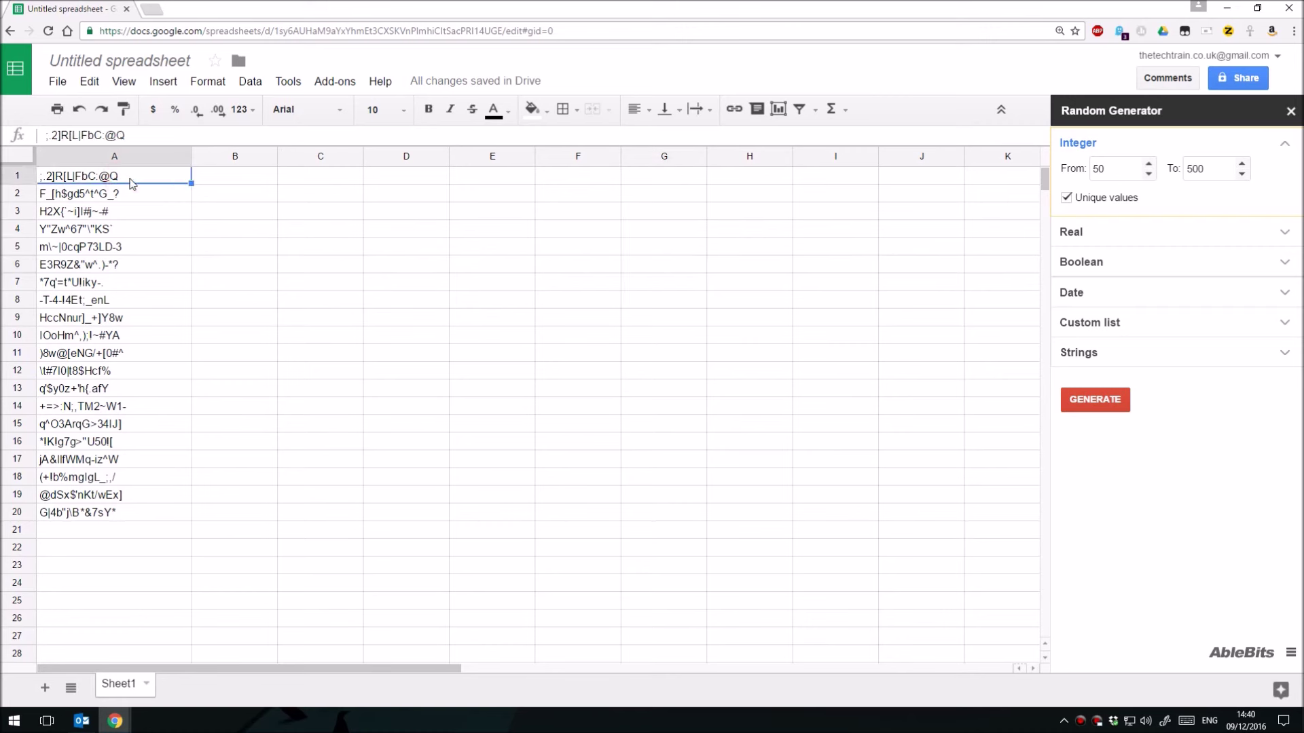